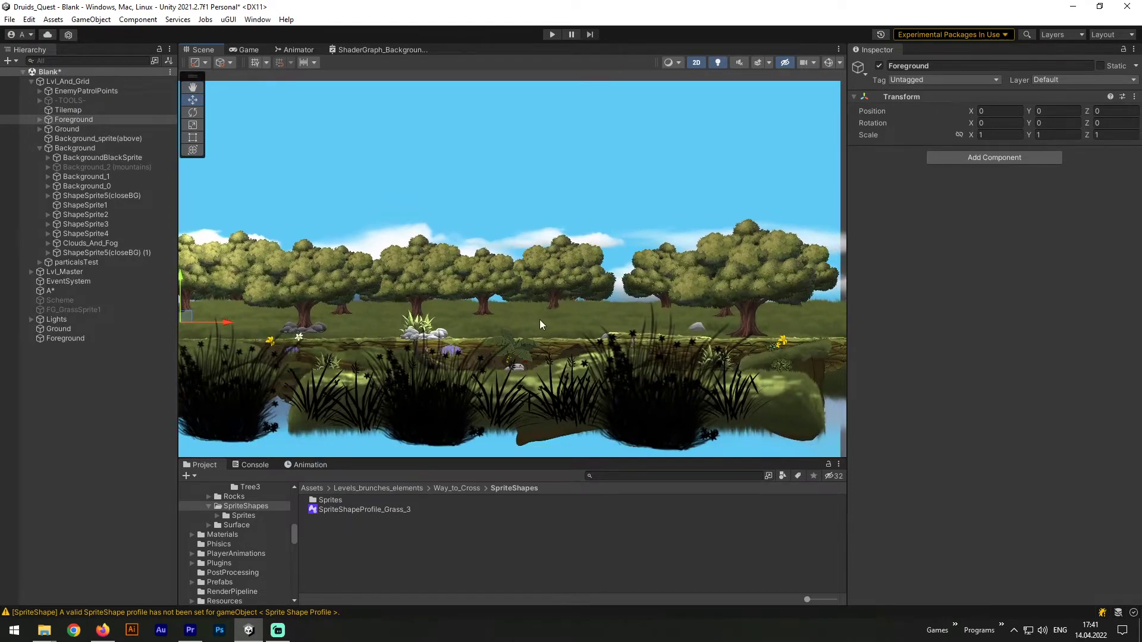
- Select ShapeSprite1 in the Background group and move it vertically to about Y 17.4, above the treetops
left_click(91, 198)
left_click(94, 206)
scroll(495, 269, "down", 8)
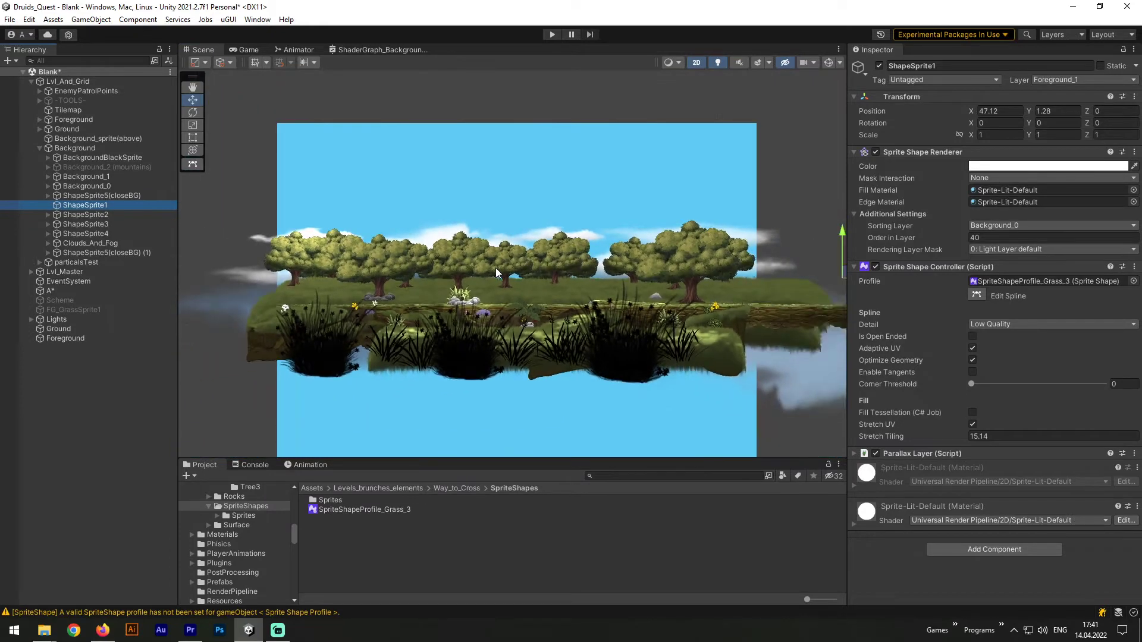
scroll(494, 267, "down", 1)
middle_click_drag(831, 251, 790, 282)
left_click_drag(744, 257, 738, 99)
middle_click_drag(549, 171, 539, 255)
scroll(454, 318, "up", 6)
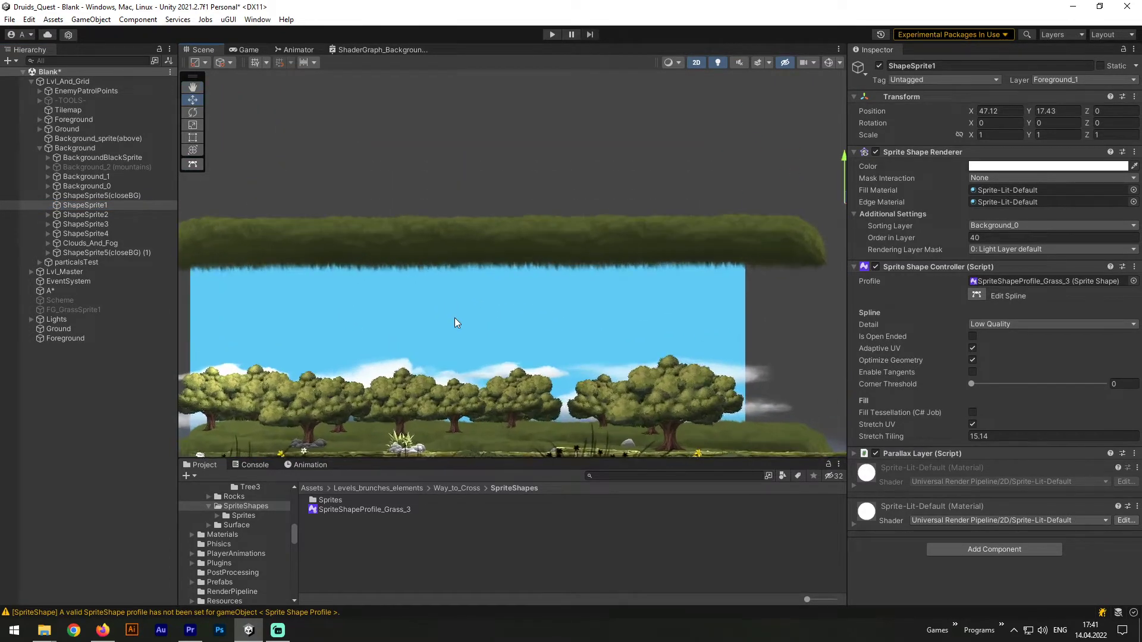
scroll(455, 321, "down", 2)
- Edit ShapeSprite1's spline: add a point on the lower edge, raise the right-hand corners and spread the left-hand corners outward and down
left_click(976, 296)
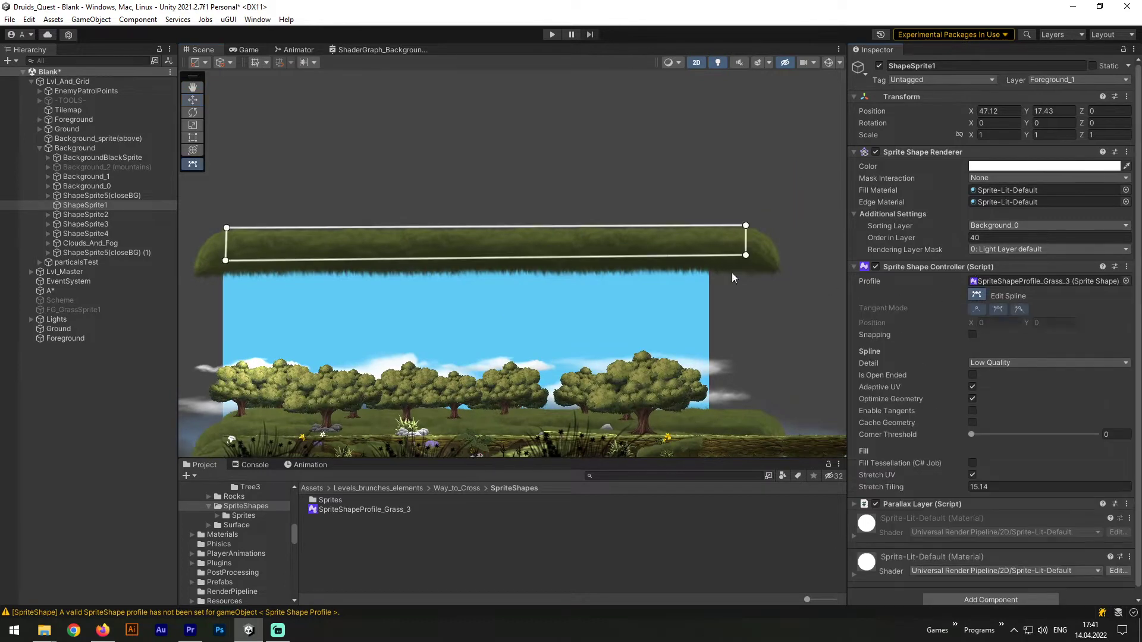
left_click_drag(619, 256, 633, 274)
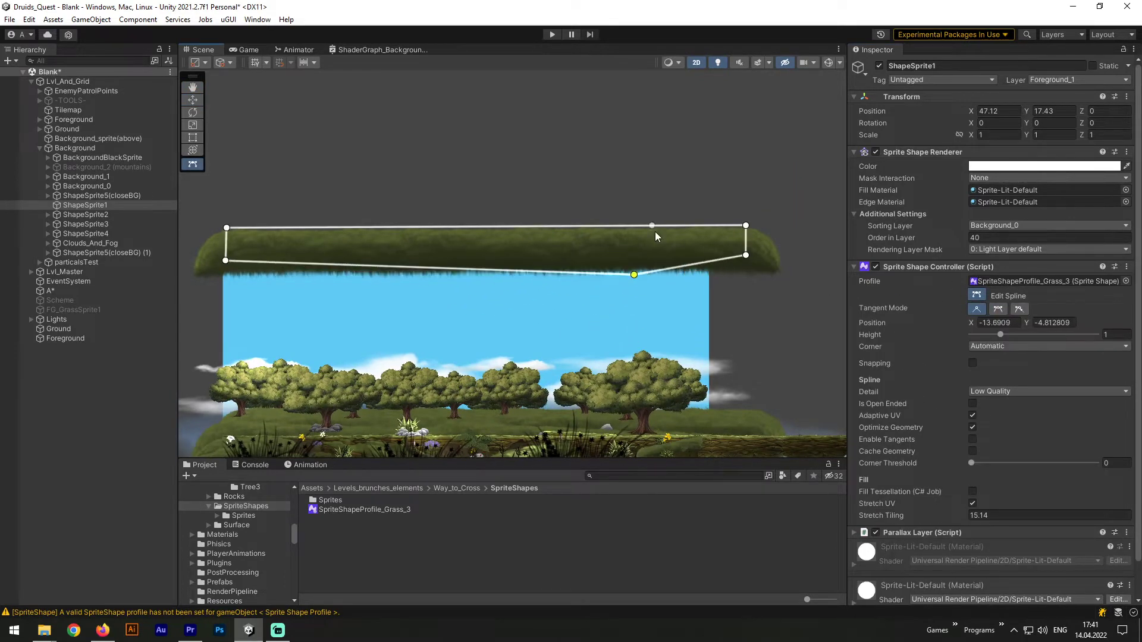
left_click(723, 220)
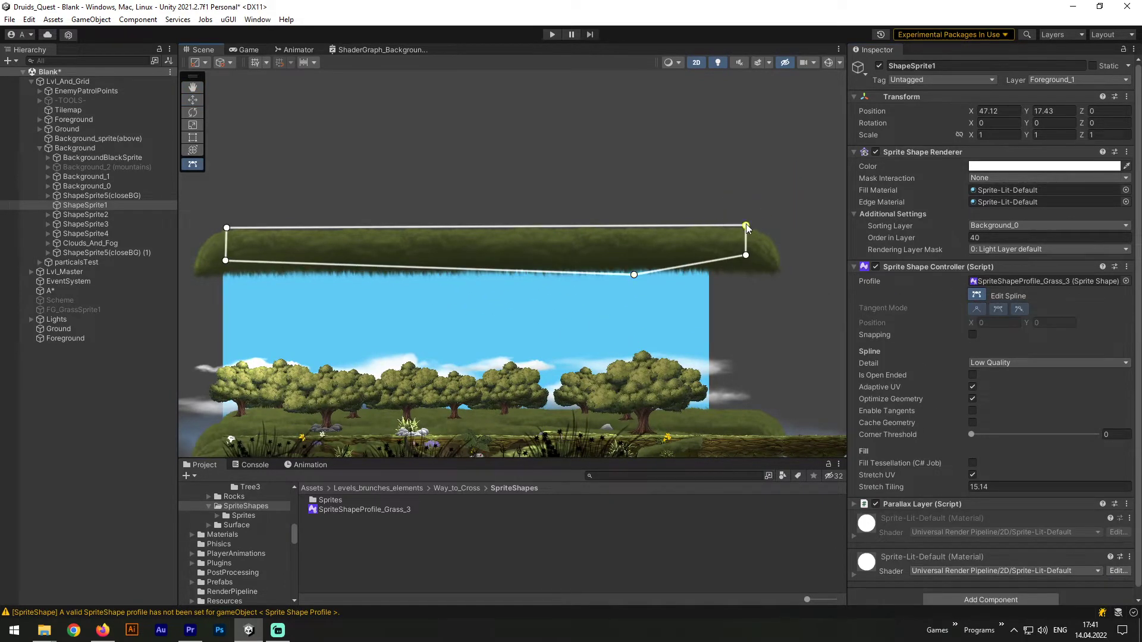
left_click_drag(747, 227, 785, 172)
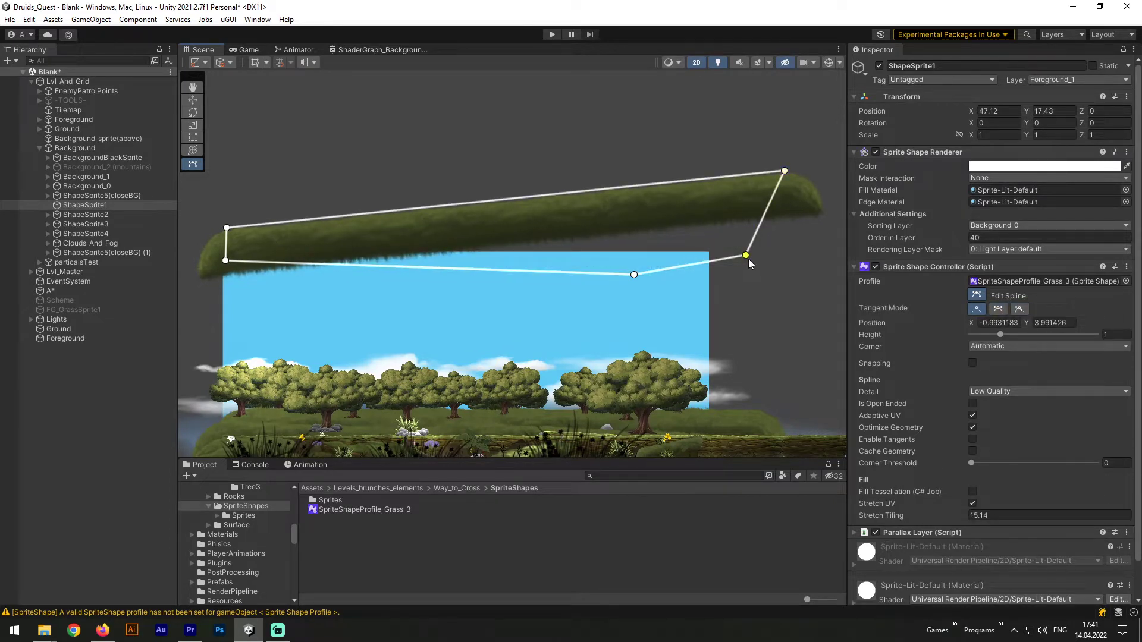
left_click_drag(747, 258, 773, 224)
left_click_drag(226, 263, 233, 306)
left_click_drag(227, 229, 196, 259)
- Add a point midway along the spline's upper edge and bend it with independent broken tangents pulled upward on both sides
left_click(446, 221)
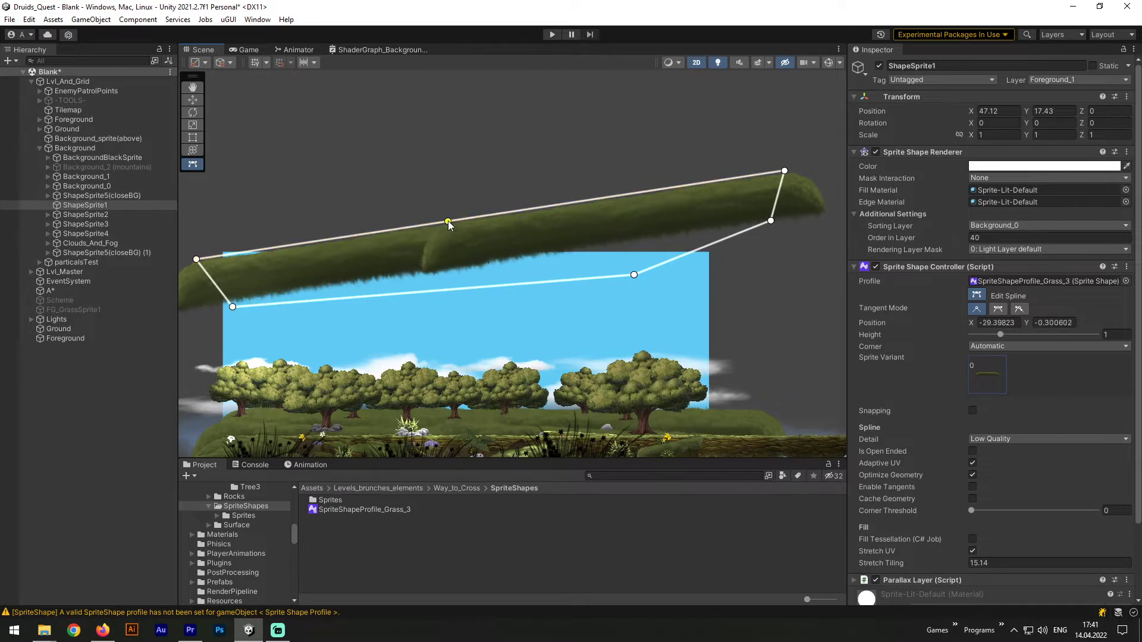
left_click(1019, 308)
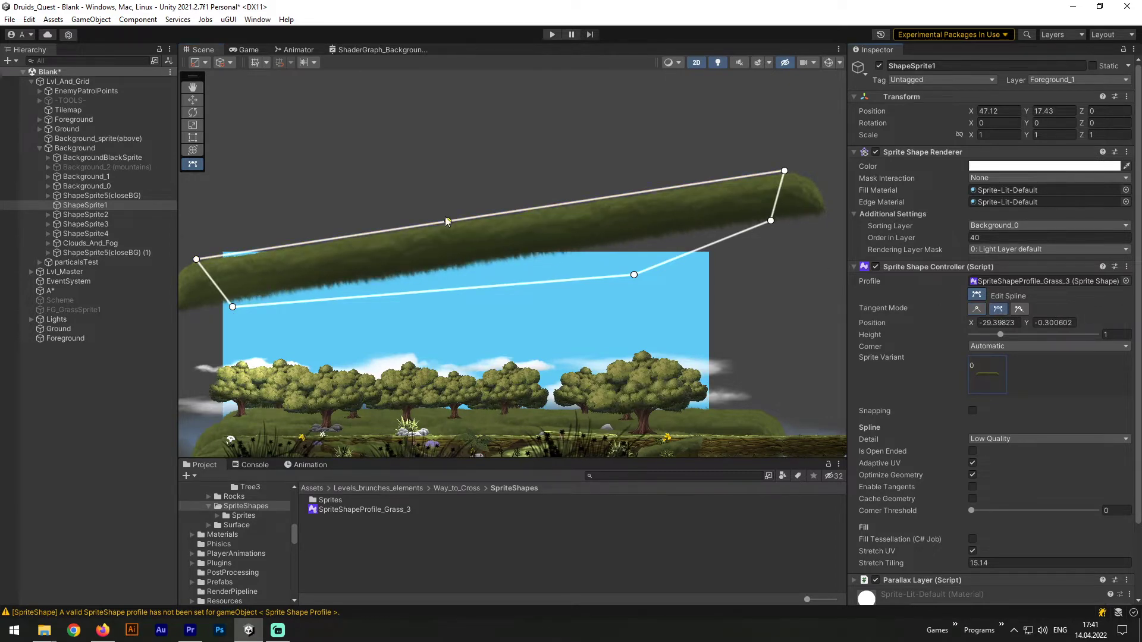
left_click_drag(453, 218, 539, 187)
left_click_drag(447, 222, 437, 194)
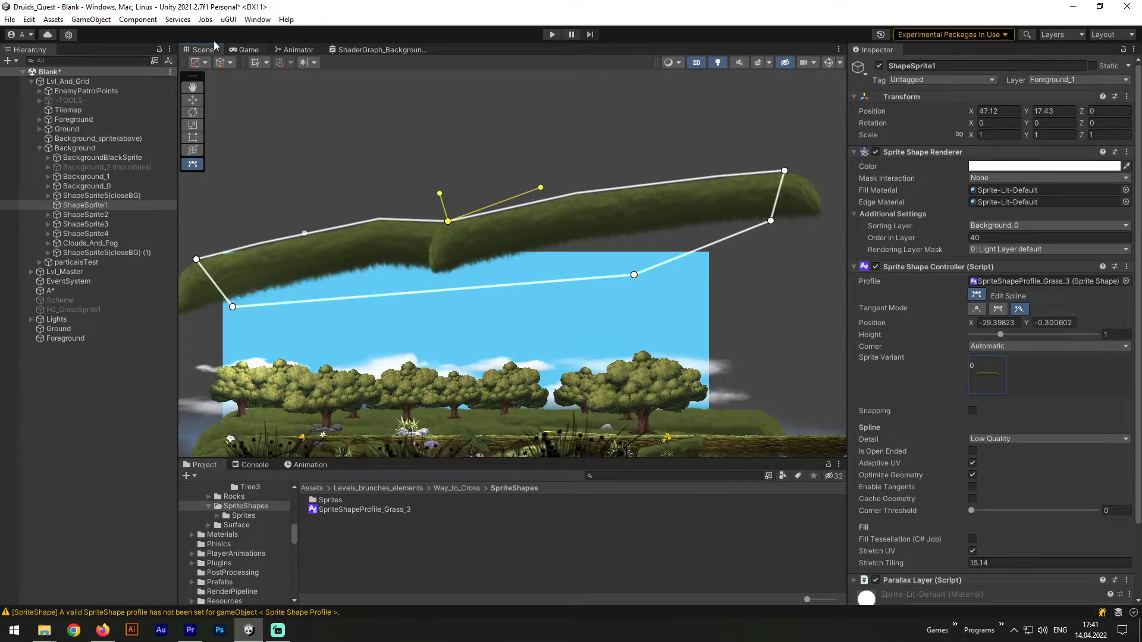
- Search the Package Manager's Unity Registry for "sprite" and view the 2D SpriteShape package details
left_click(258, 19)
left_click(307, 173)
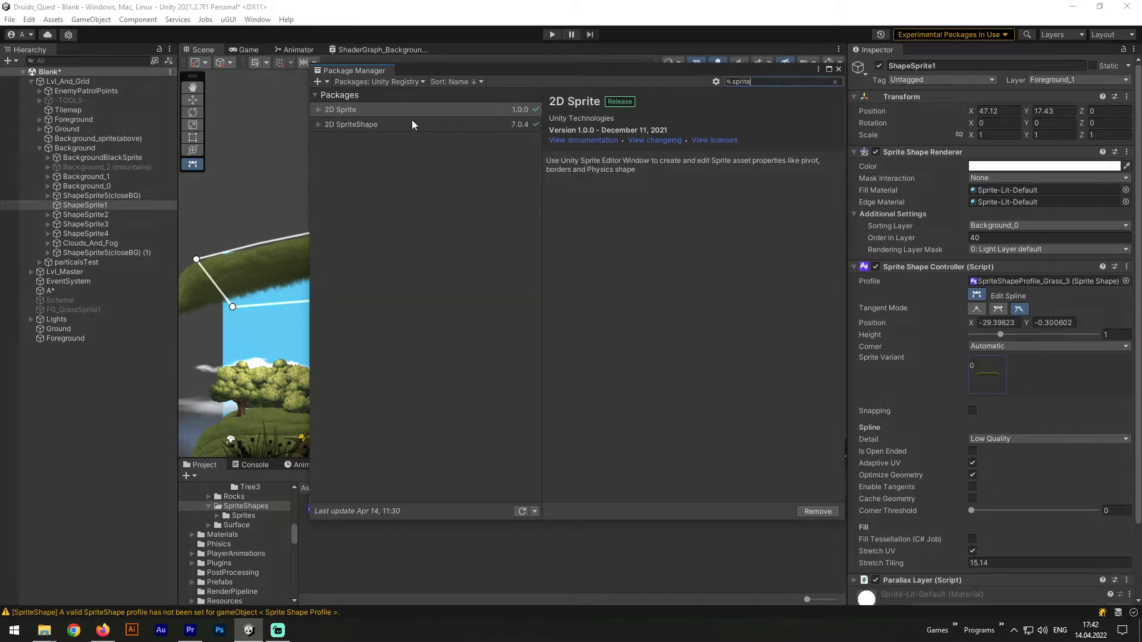
left_click(415, 124)
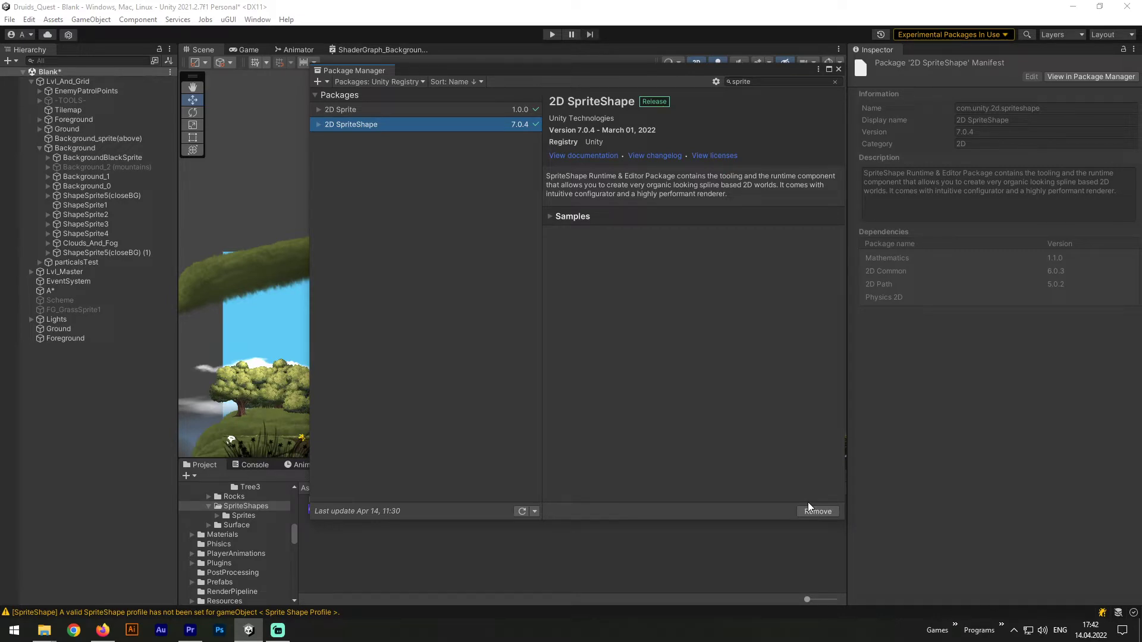
left_click(838, 70)
- Create a 2D Sprite Shape Profile asset in the SpriteShapes folder, keeping its default name
left_click(348, 530)
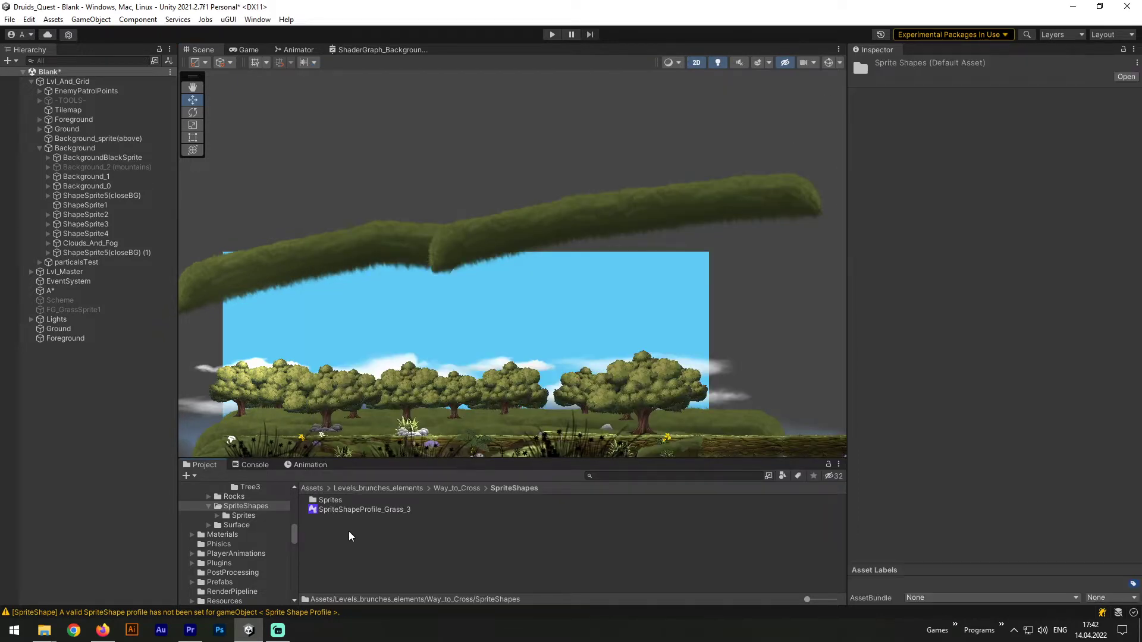
right_click(348, 531)
mouse_move(479, 209)
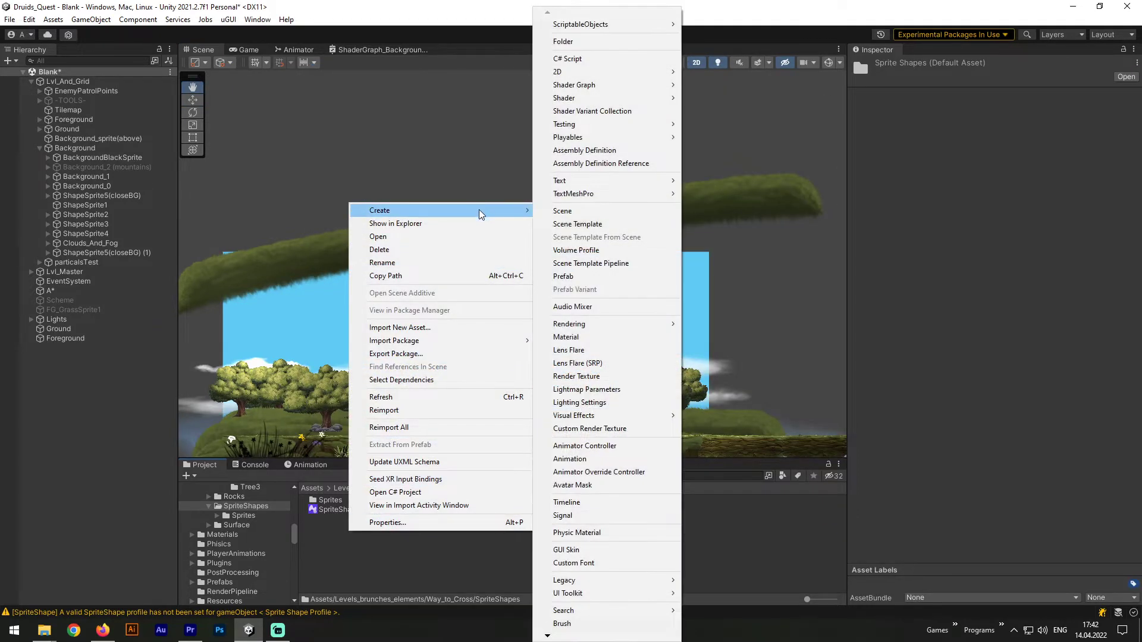
mouse_move(635, 72)
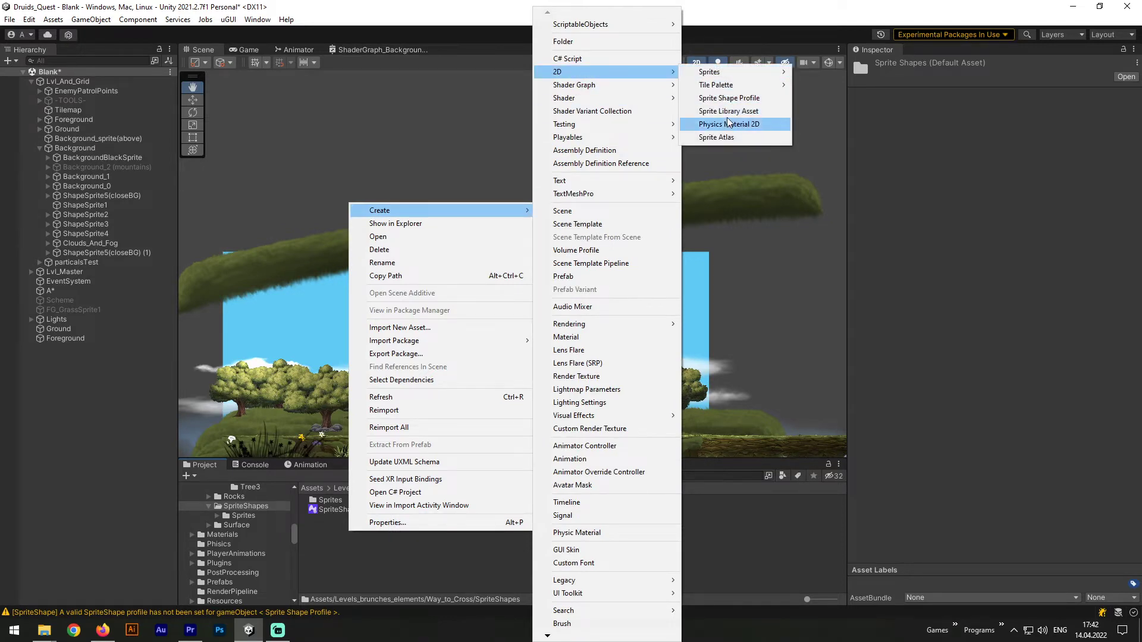
left_click(737, 101)
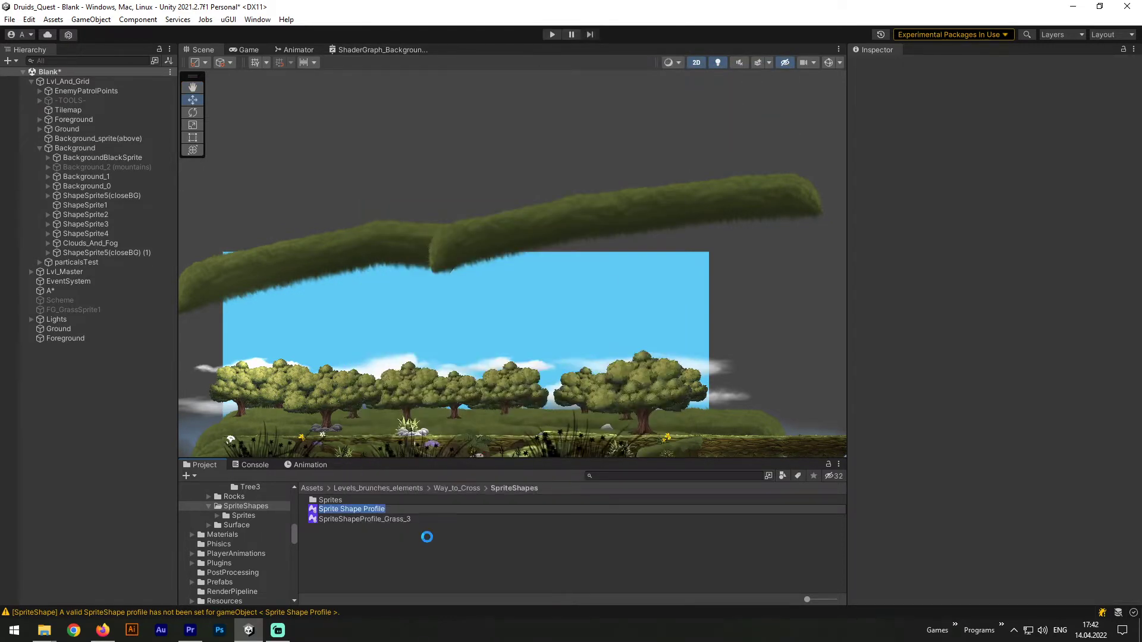
left_click(396, 520)
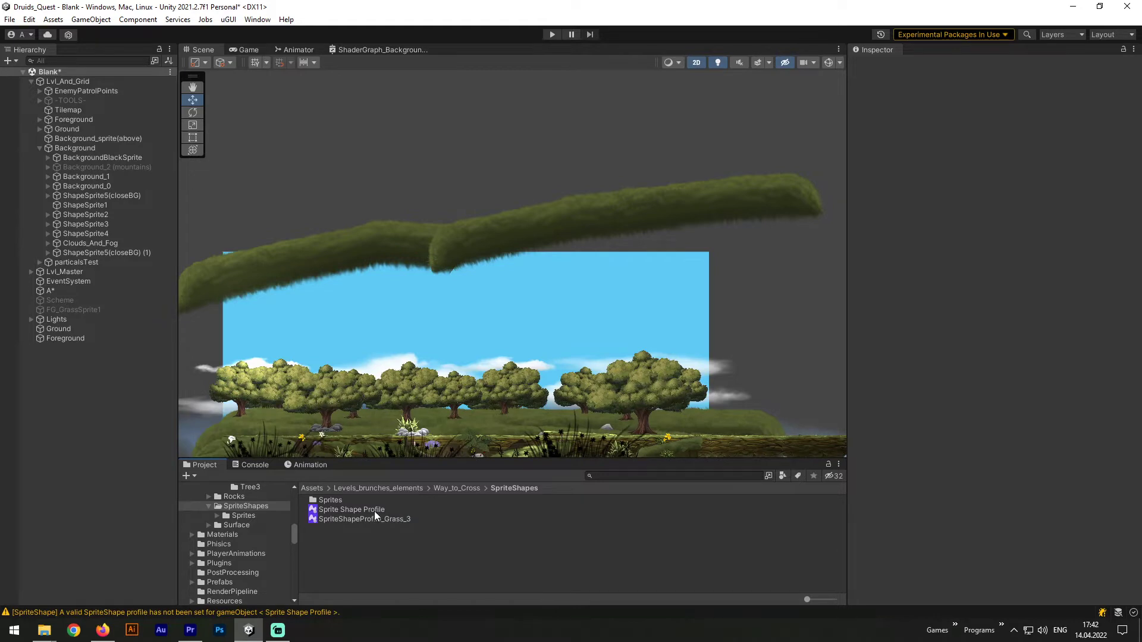
- Give the Sprite Shape Profile a second sprite slot and assign FG_GrassSprite1 and FGclith1 to its angle range
left_click(373, 510)
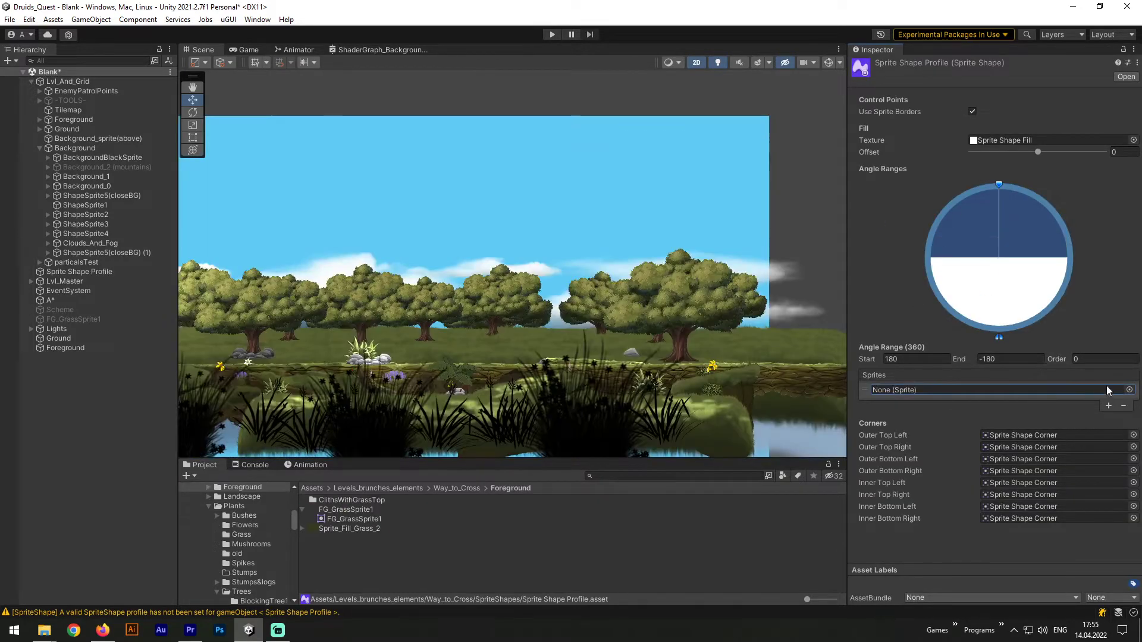
left_click(1108, 406)
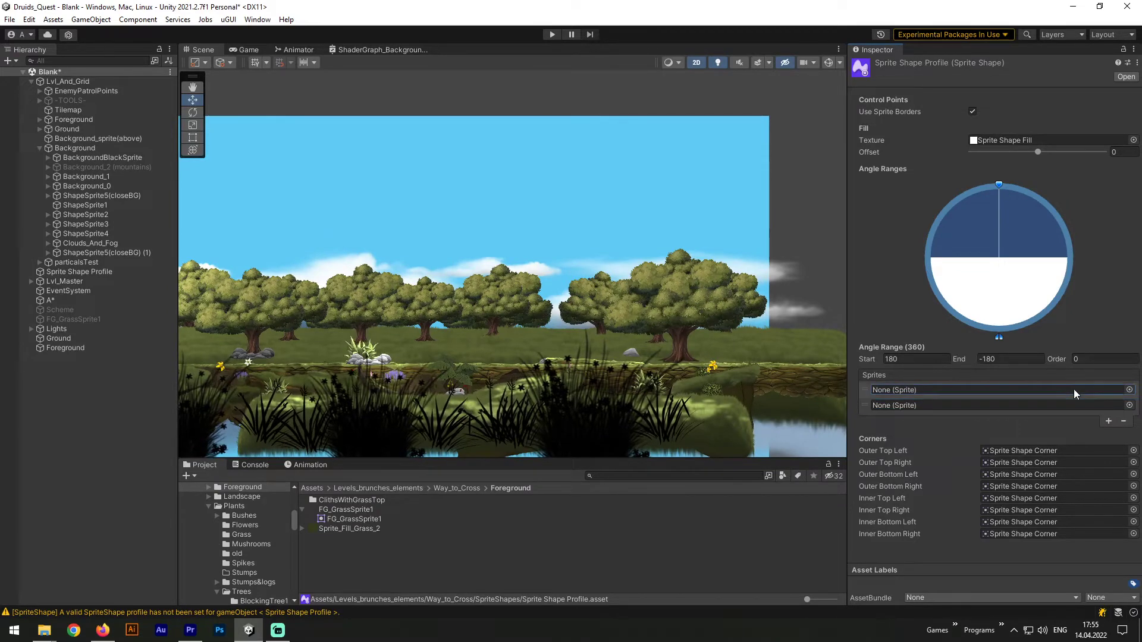
left_click(1128, 389)
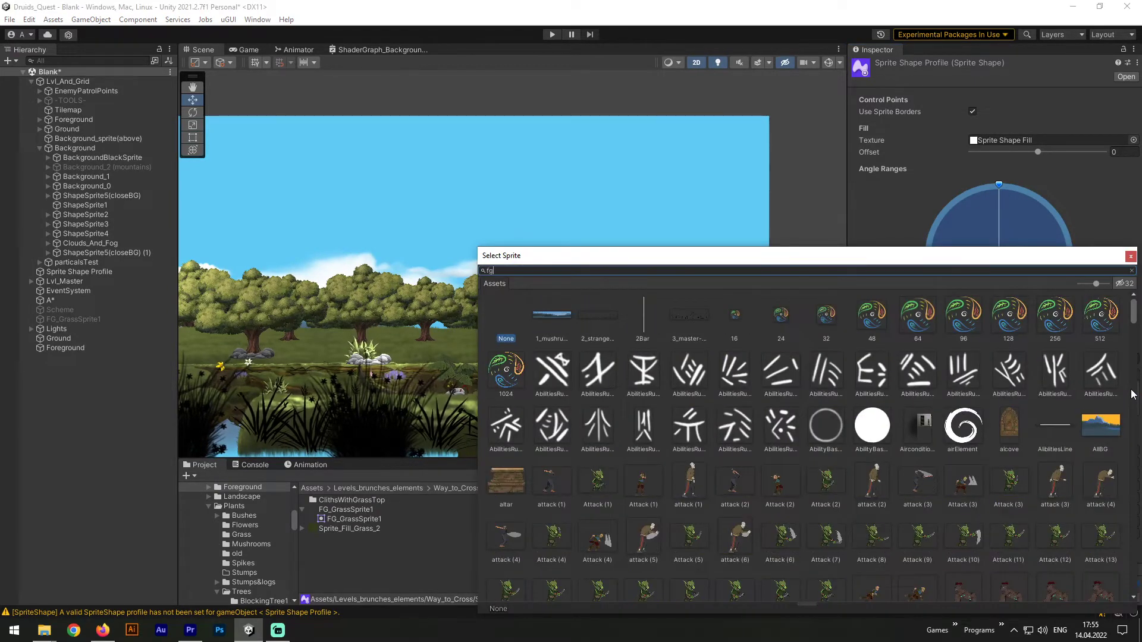
double_click(542, 321)
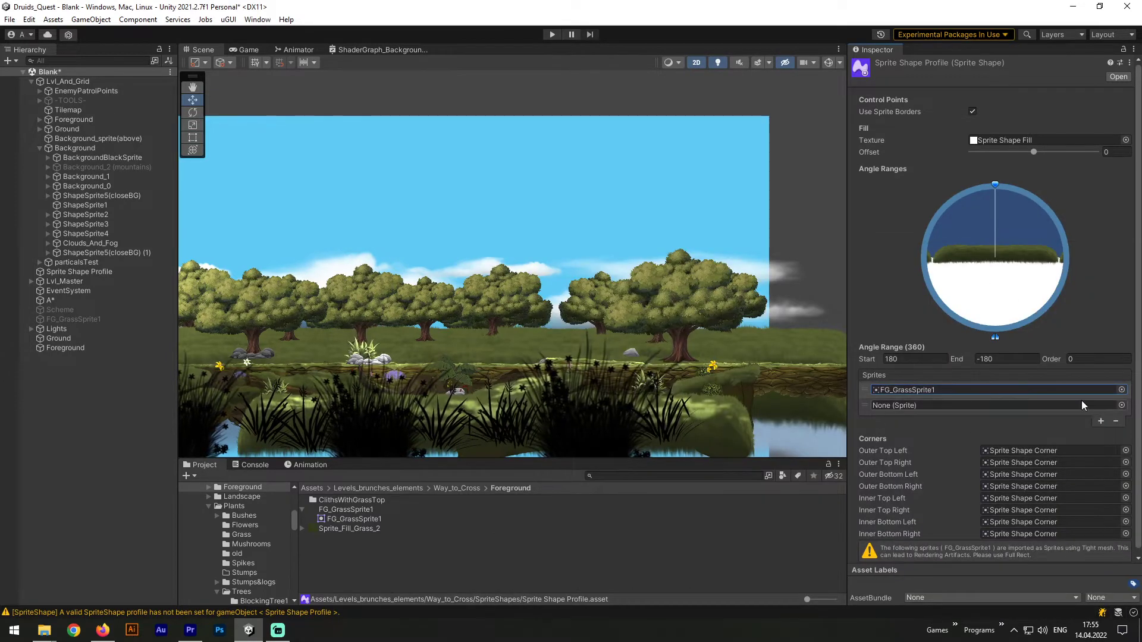
left_click(1121, 406)
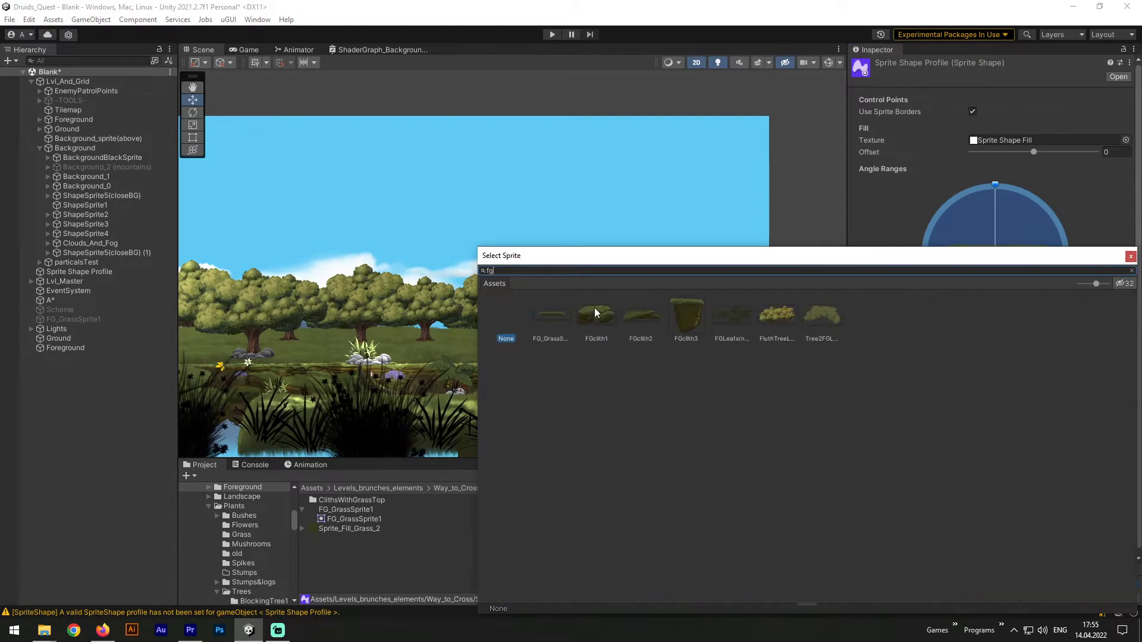
double_click(596, 315)
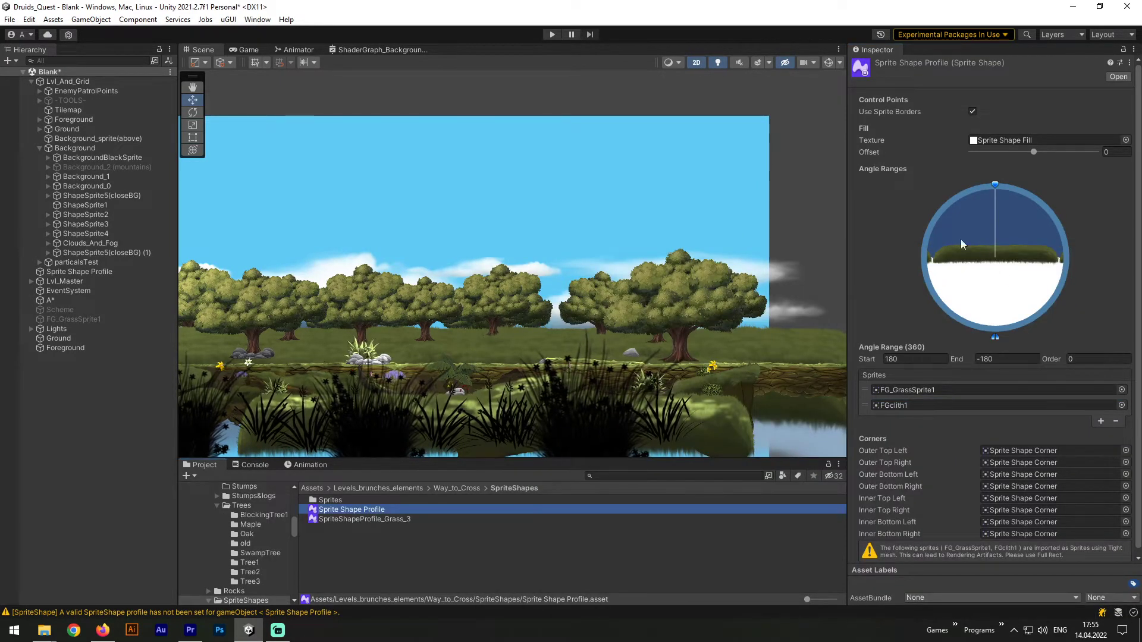
- Place the Sprite Shape Profile in the sky at about X 20, Y 9.7 and set its sorting layer to Foreground_0
left_click_drag(355, 513, 413, 349)
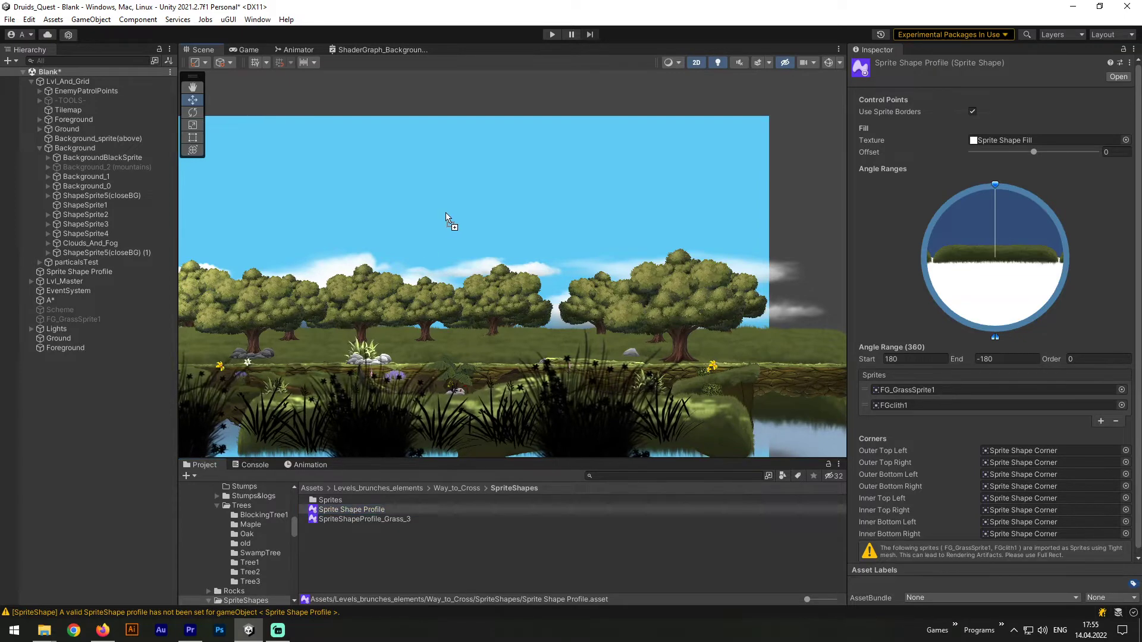
left_click_drag(445, 213, 448, 213)
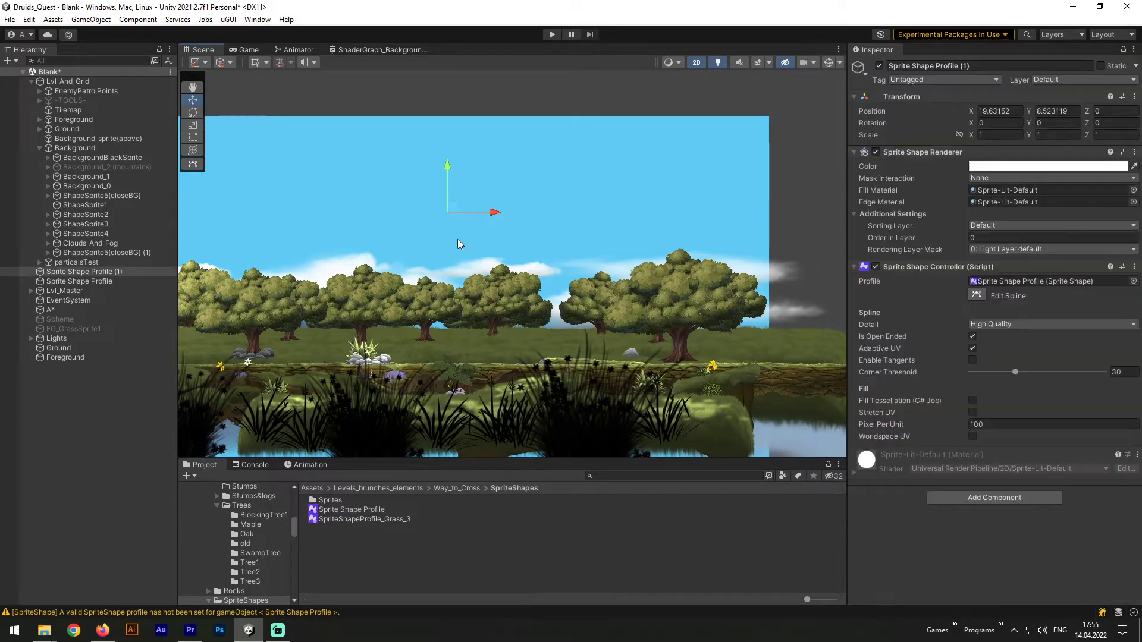
left_click(1004, 226)
left_click(1009, 317)
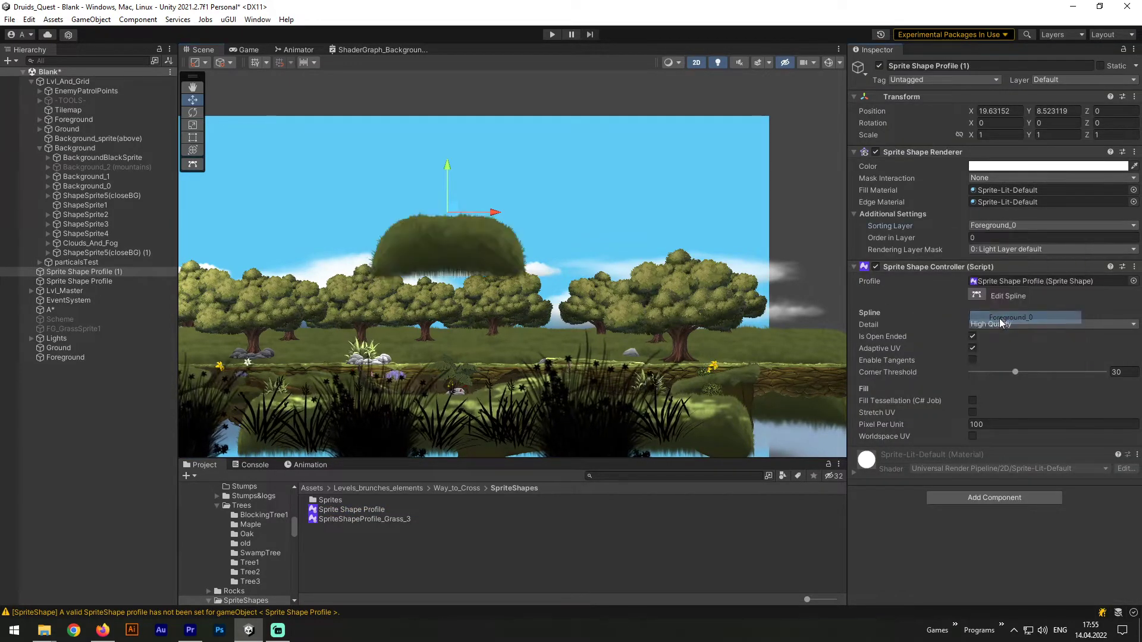
left_click_drag(450, 212, 456, 196)
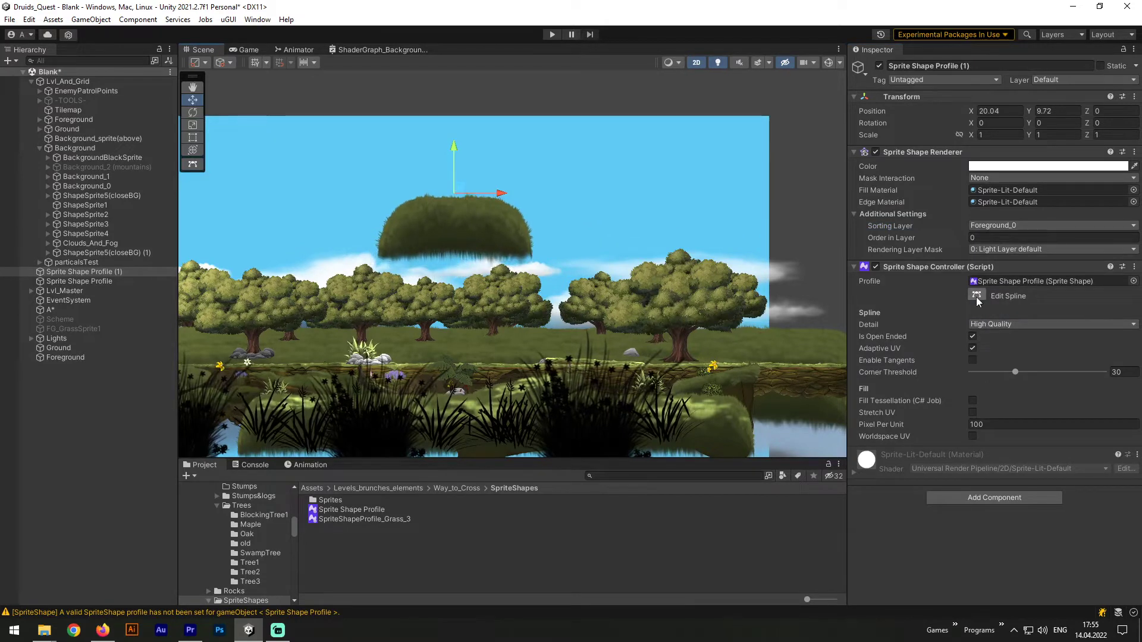
- Edit the new shape's spline and stretch it horizontally by pulling its two end points far apart across the sky
left_click(977, 296)
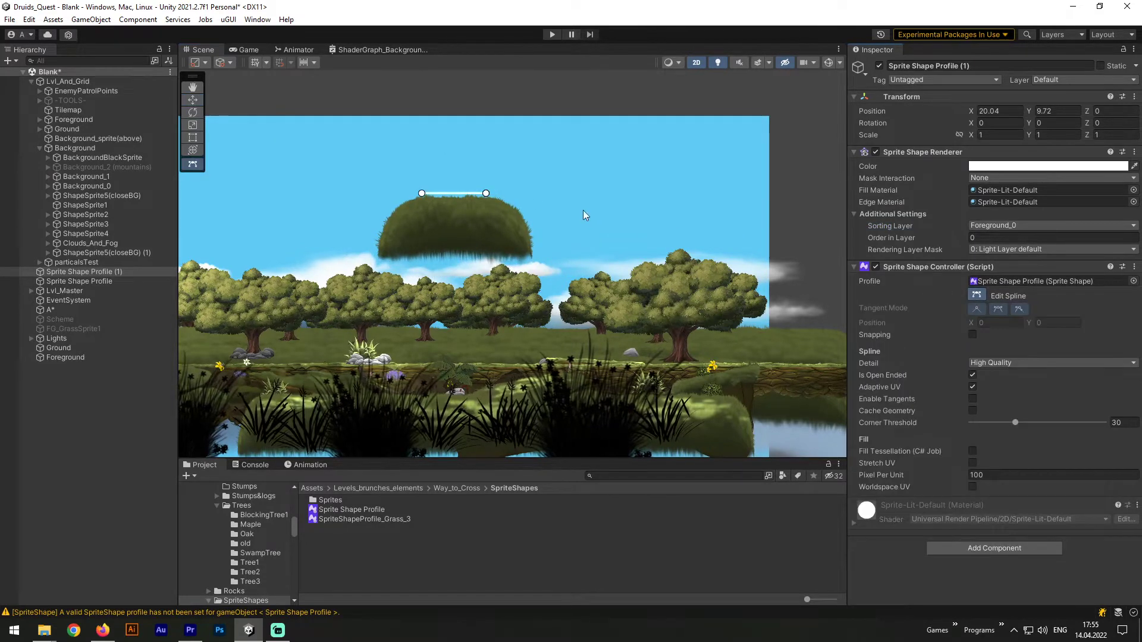
left_click_drag(486, 193, 776, 194)
left_click_drag(423, 193, 264, 193)
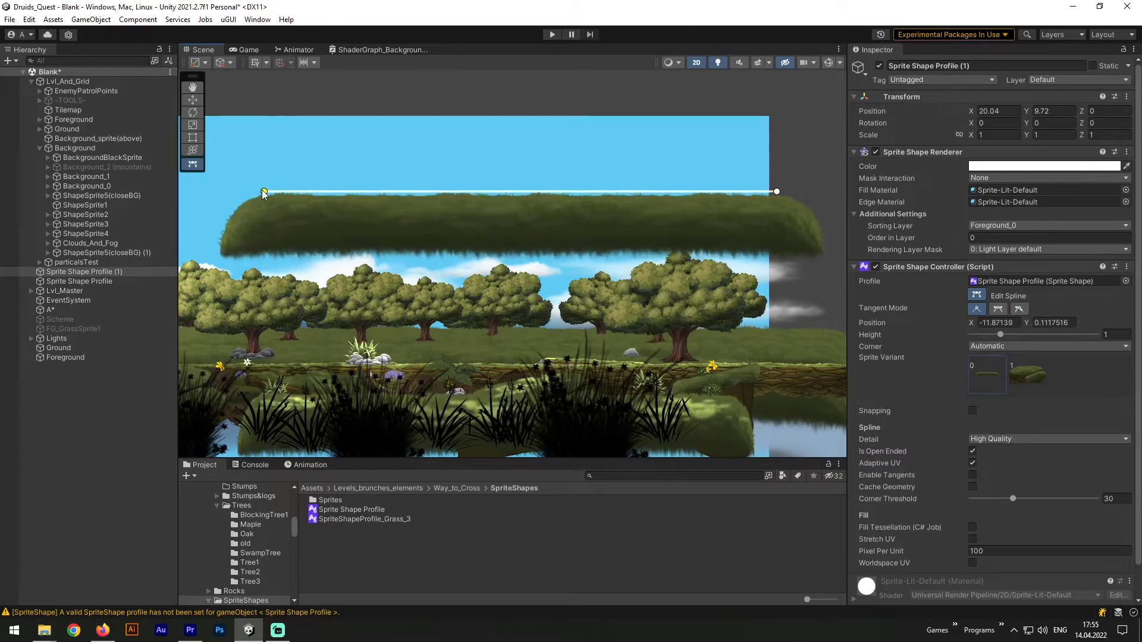
- Insert spline points at about X 4.6 and X 14.1 and give the segment between them the cliff sprite, variant 1
left_click(527, 192)
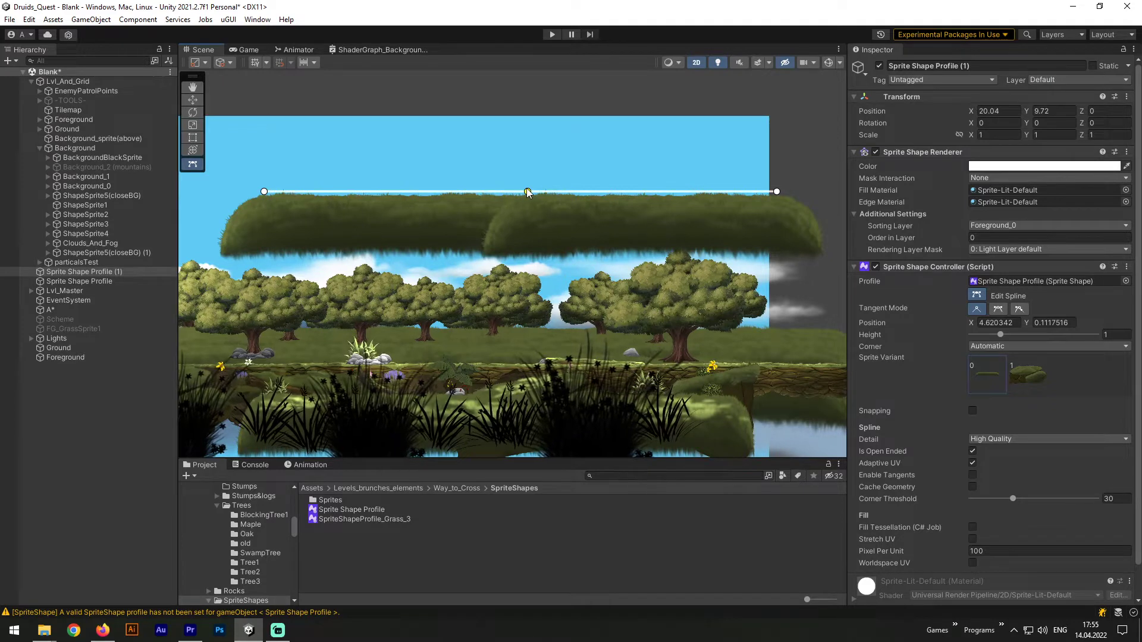
left_click(1022, 377)
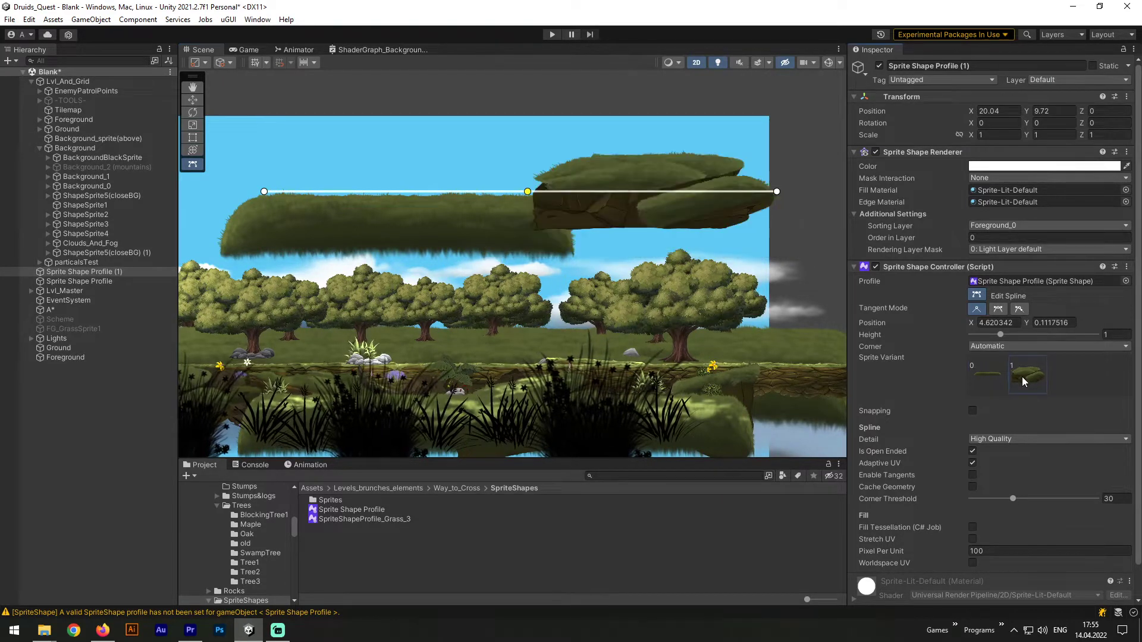
mouse_move(776, 193)
left_mouse_down()
mouse_move(661, 195)
mouse_move(791, 199)
left_mouse_up()
left_click(633, 193)
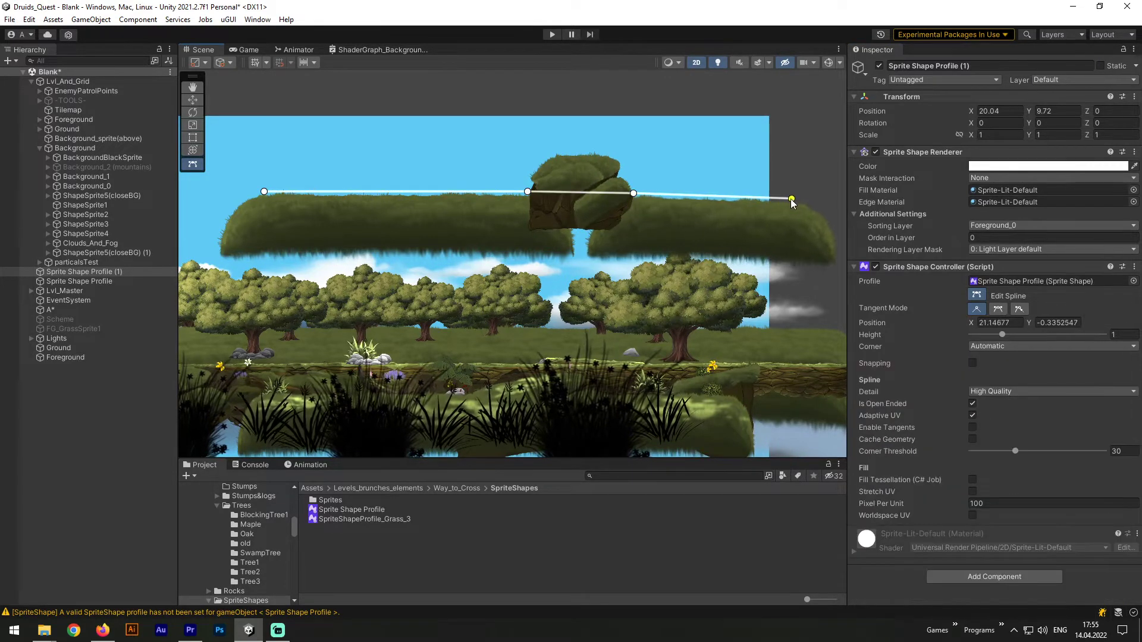
left_click_drag(634, 196, 679, 196)
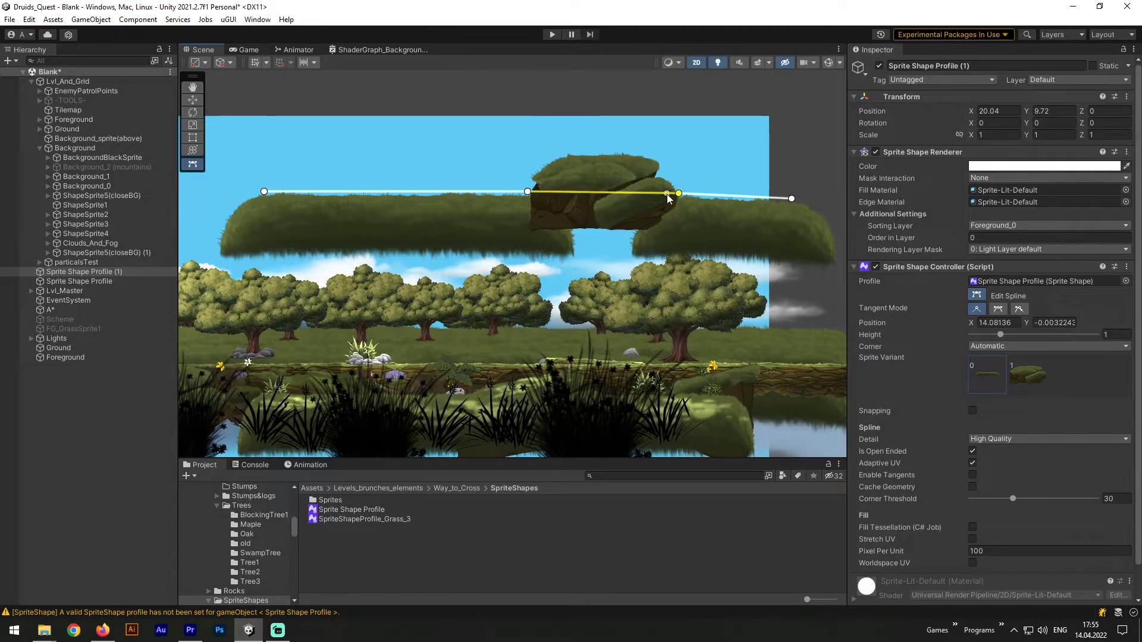
- Lower both spline end points and move the whole shape to about X 17, Y 0.11, among the foreground grass
left_click_drag(791, 200, 773, 224)
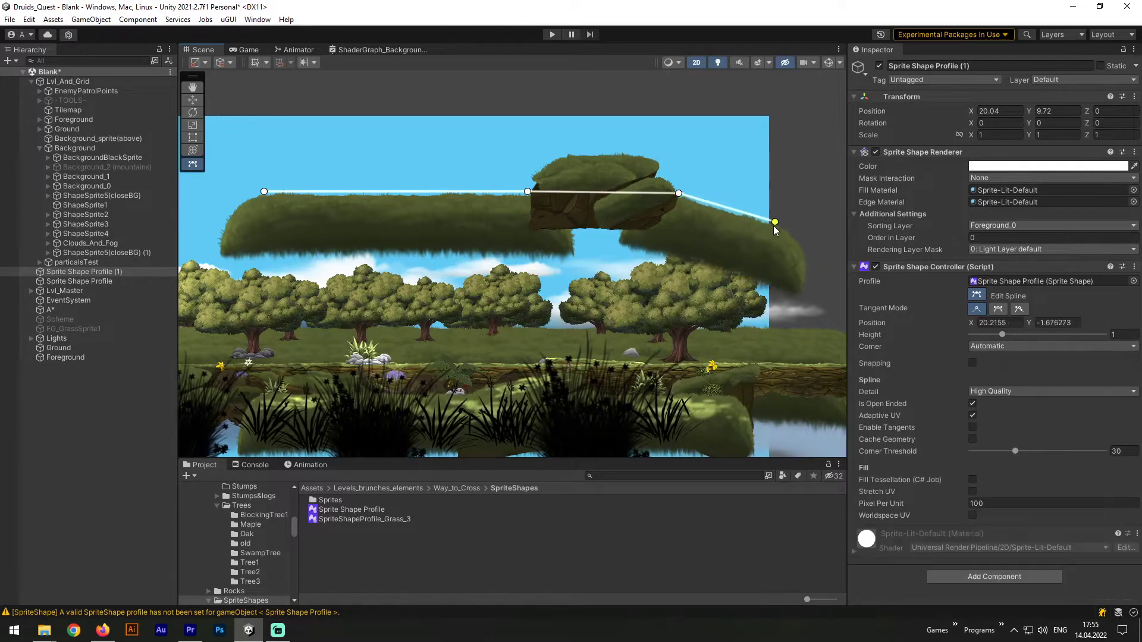
left_click_drag(262, 194, 295, 255)
key("w")
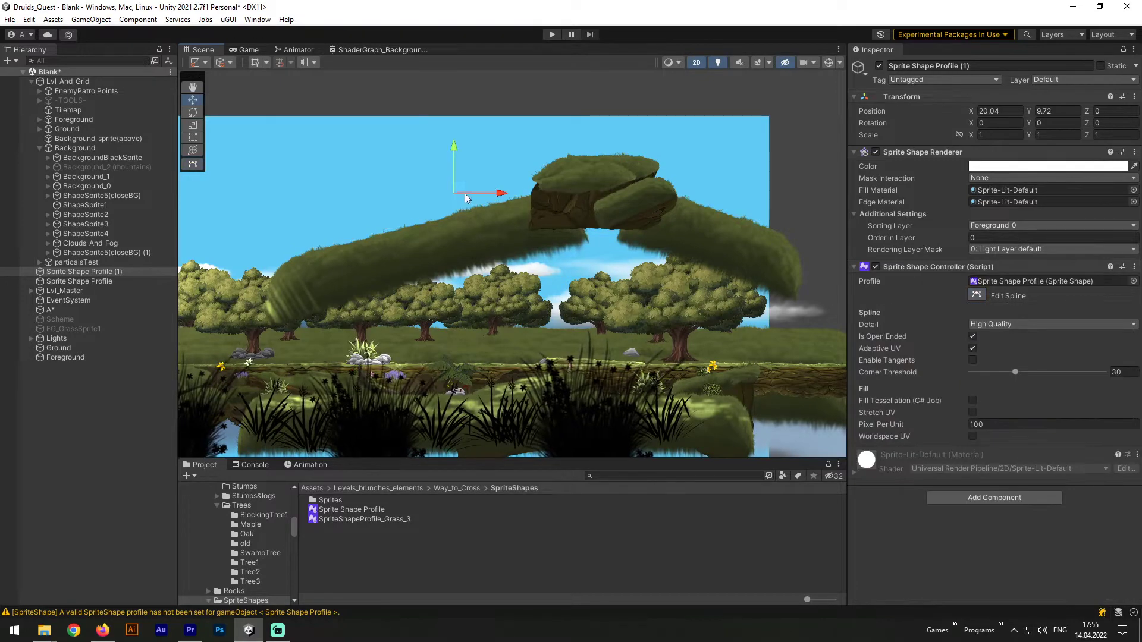
left_click_drag(453, 186, 409, 342)
scroll(492, 227, "up", 3)
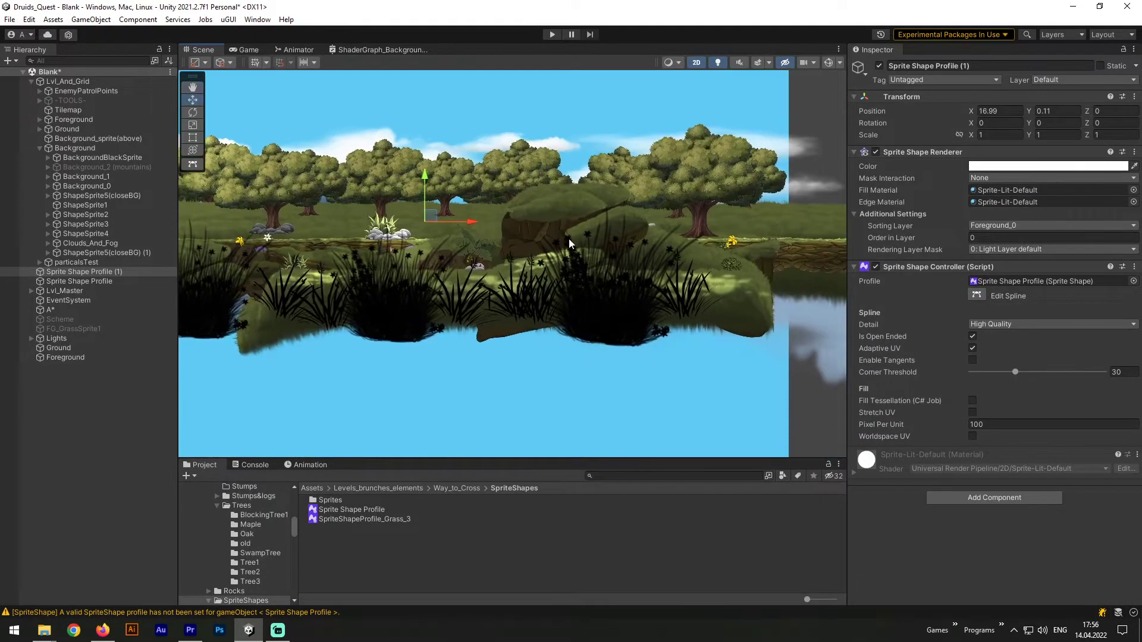
- Move the grass-and-cliff shape to about X 12.28, Y 3.48, so the cliff stands clear above the foreground grass
left_click_drag(395, 213, 274, 234)
middle_click_drag(411, 267, 525, 292)
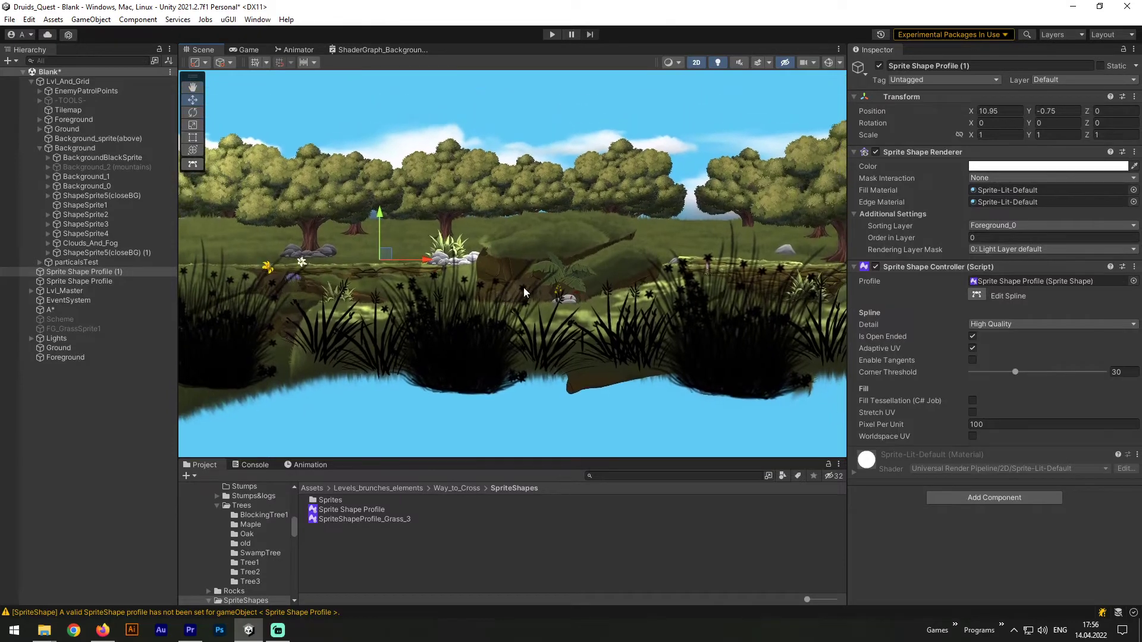
middle_click_drag(657, 241, 618, 286)
left_click_drag(345, 296, 362, 215)
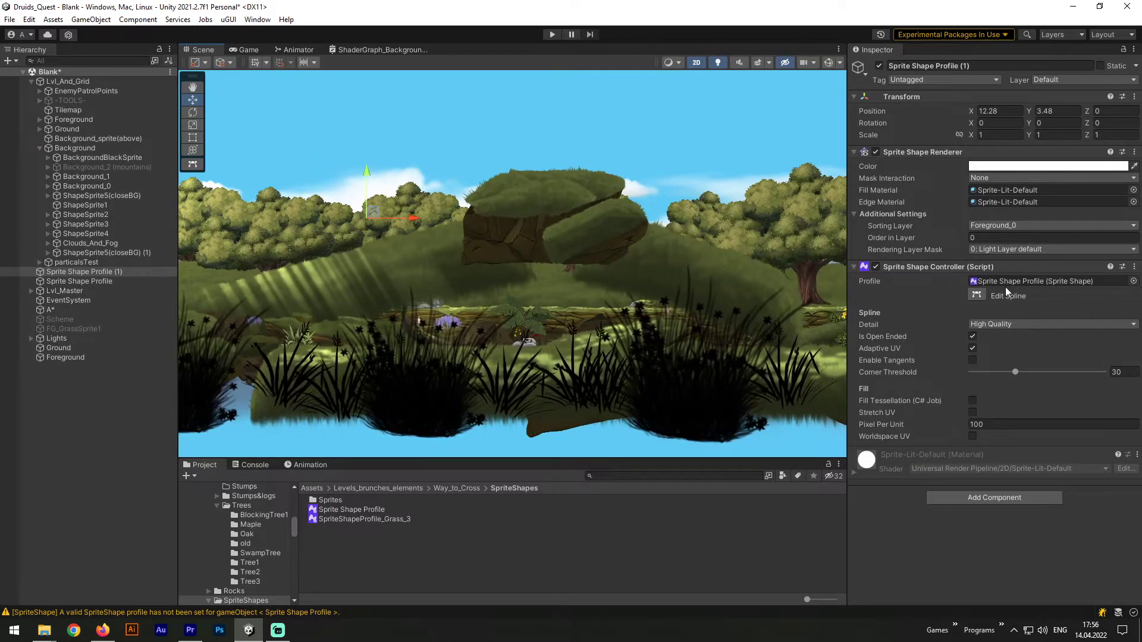
- Edit the shape's spline to raise both end points, and lower the whole shape into the foreground
left_click(979, 295)
middle_click_drag(676, 253, 565, 259)
left_click_drag(657, 263, 659, 189)
middle_click_drag(419, 247, 610, 249)
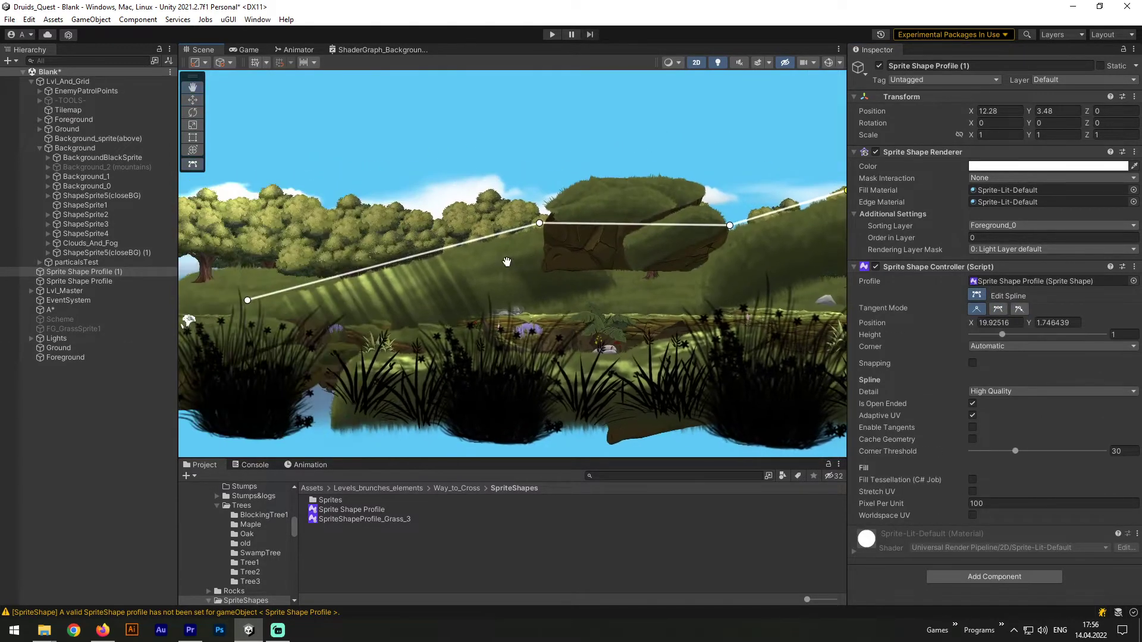
left_click_drag(251, 301, 243, 202)
key("w")
left_click_drag(457, 231, 449, 309)
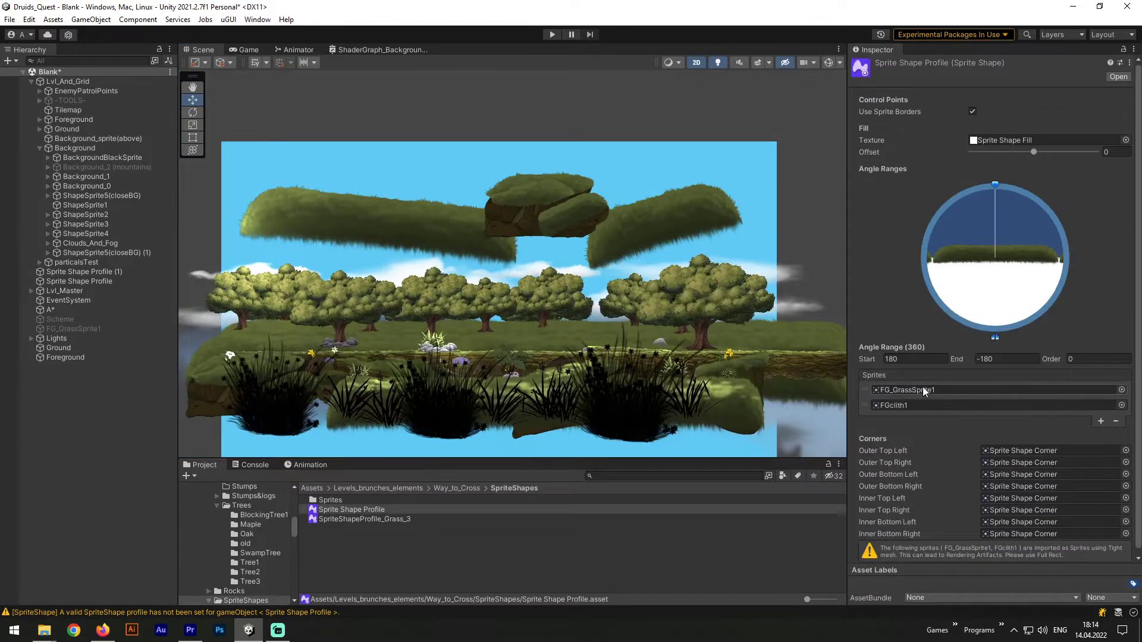
- Locate the profile's FG_GrassSprite1 texture and apply the Full Rect mesh type in its import settings
left_click(919, 388)
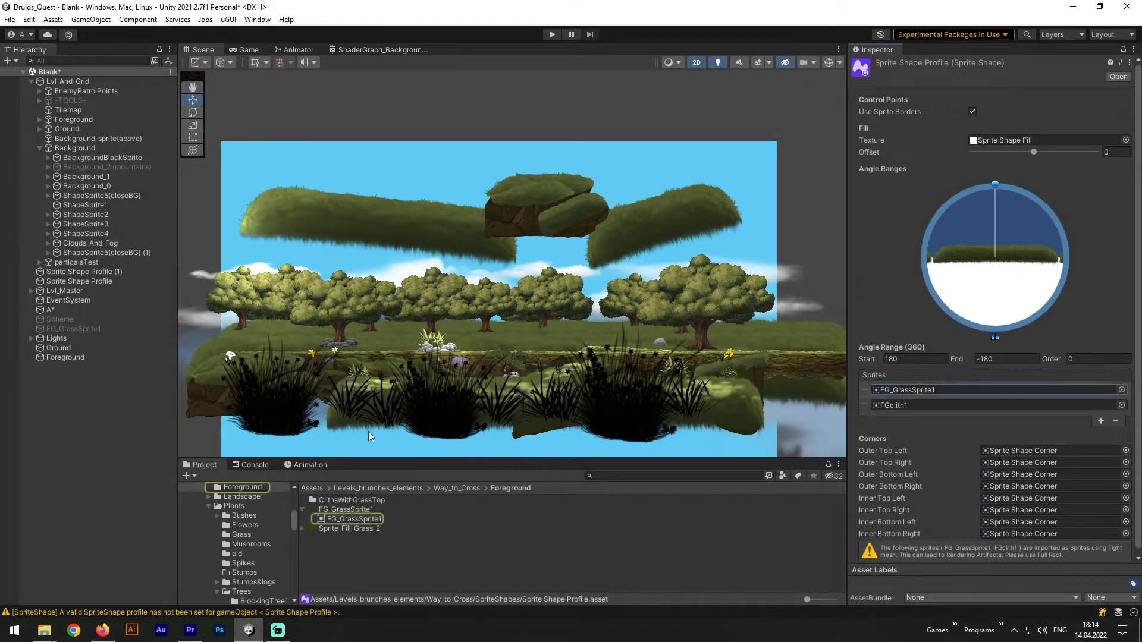
left_click(343, 508)
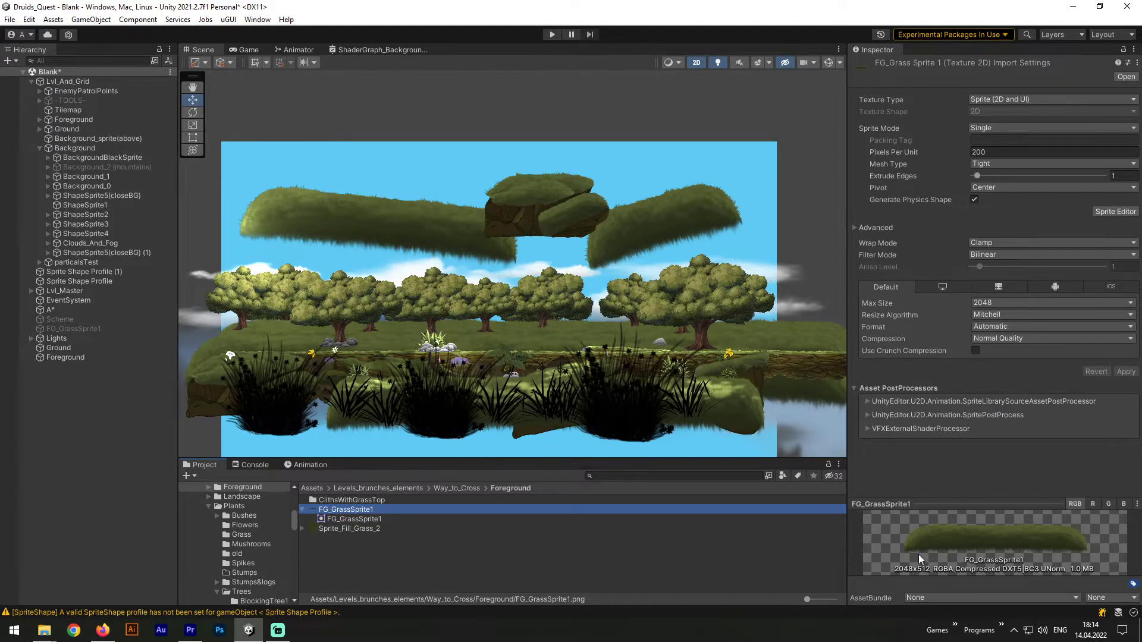
left_click(1010, 164)
left_click(1008, 178)
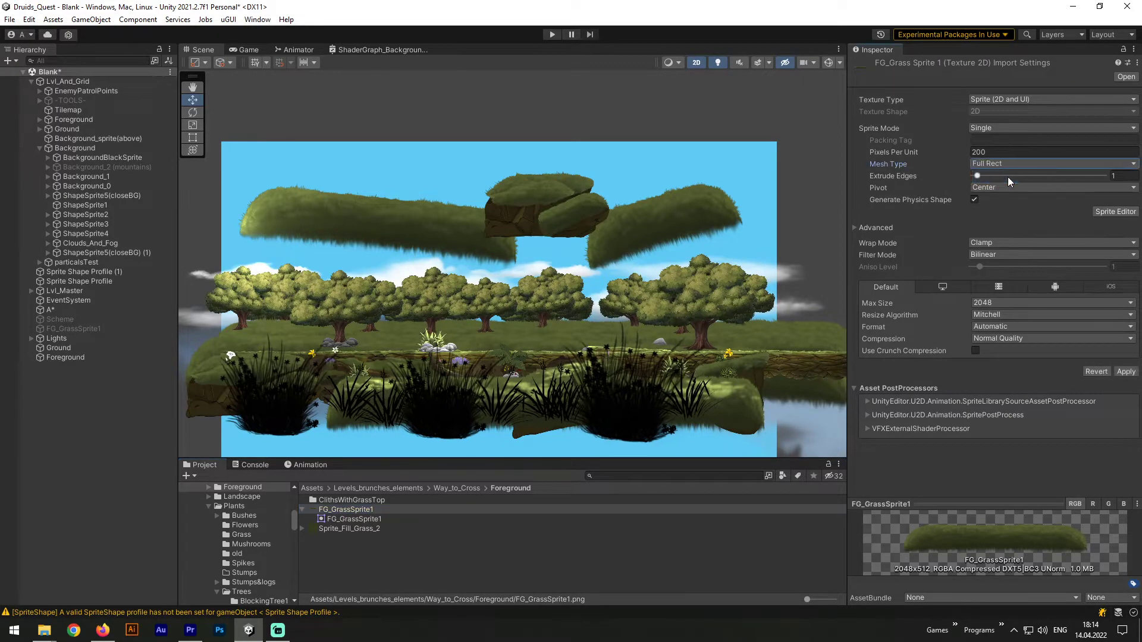
left_click(1124, 372)
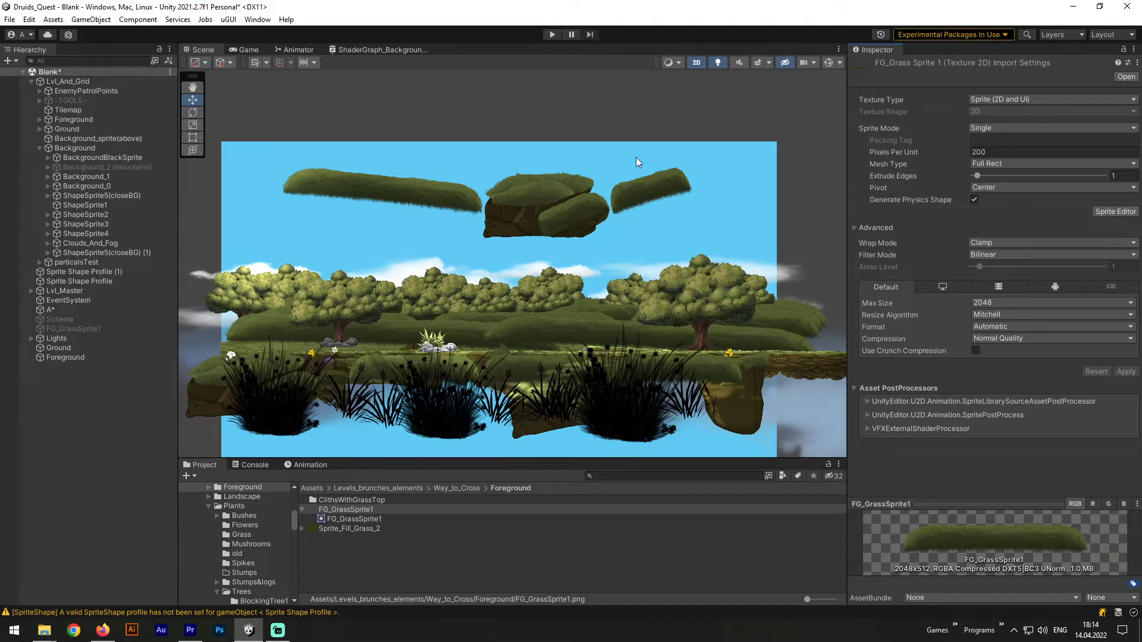
- Set the mesh type of FG_GrassSprite1 back to Tight and apply the import settings
left_click(989, 163)
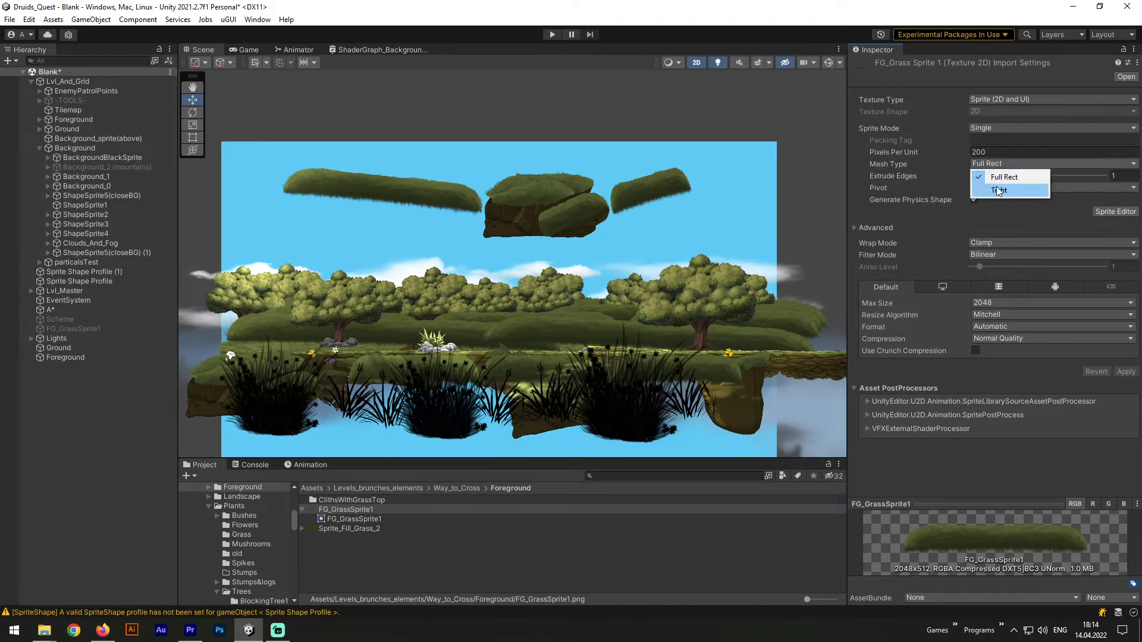
left_click(998, 190)
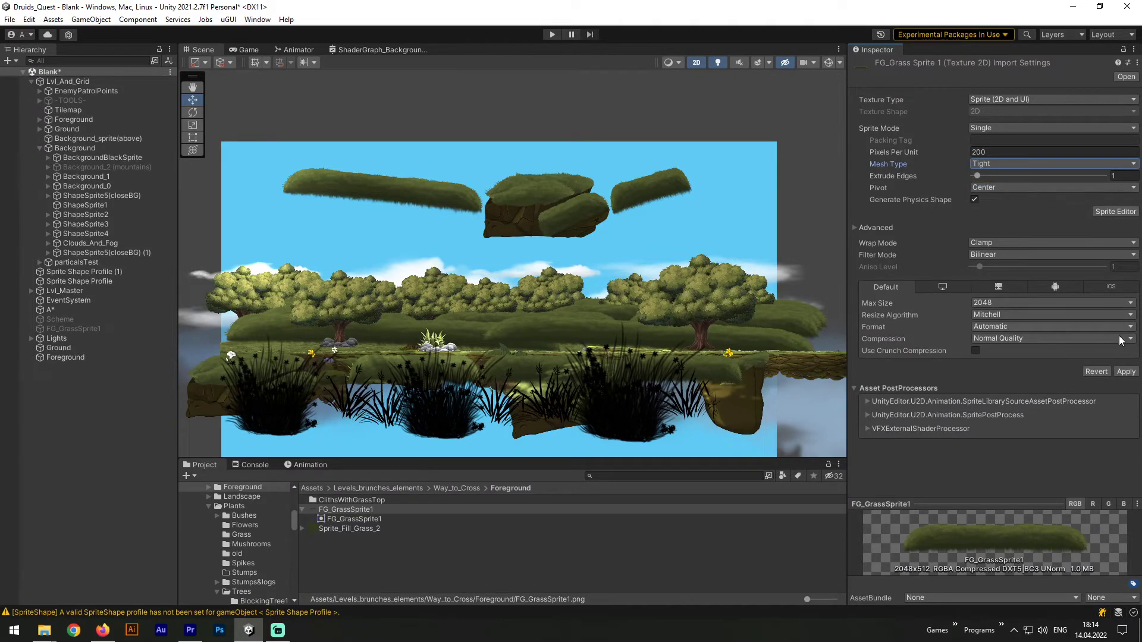
left_click(1125, 372)
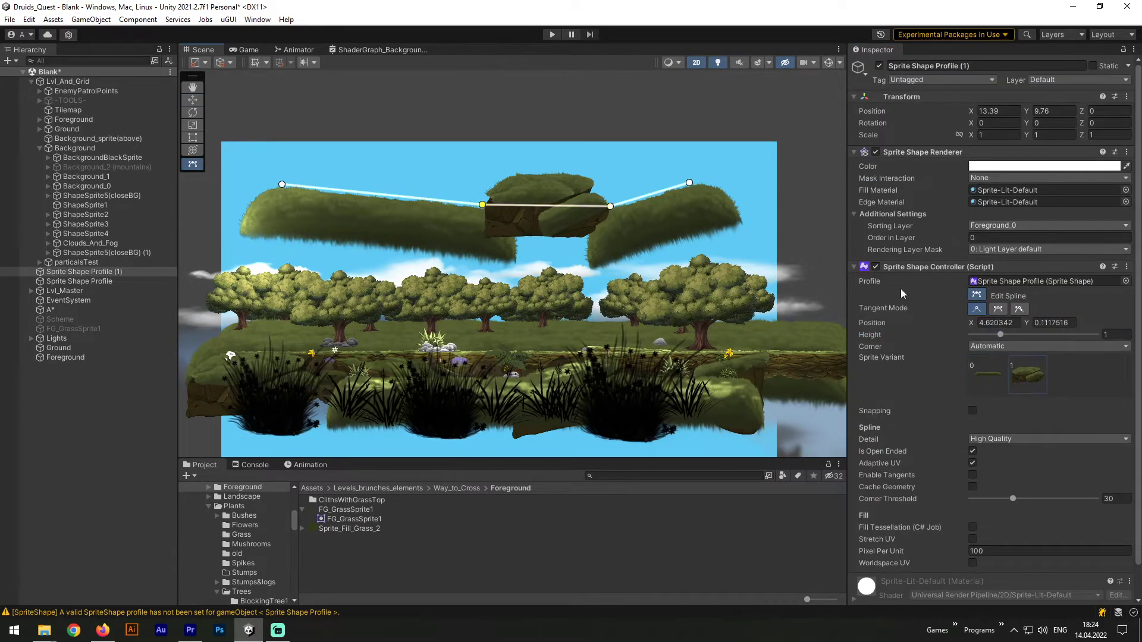
- Give the left middle spline point a continuous tangent and grass sprite variant 0, and raise it to about X 4.5, Y 4.4
left_click(997, 309)
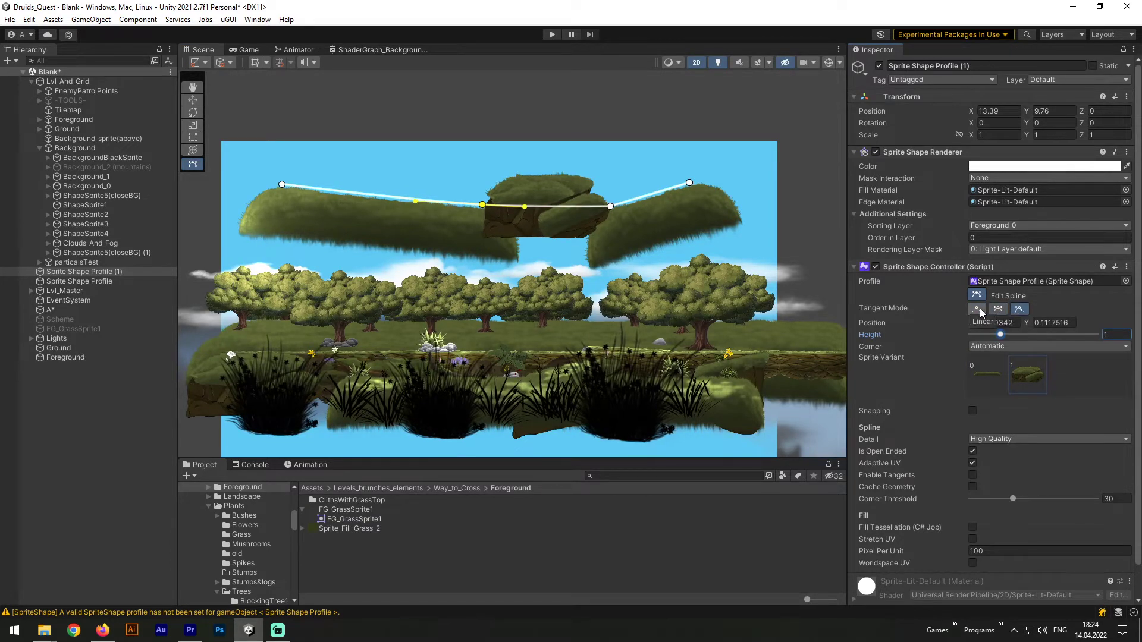
left_click(987, 375)
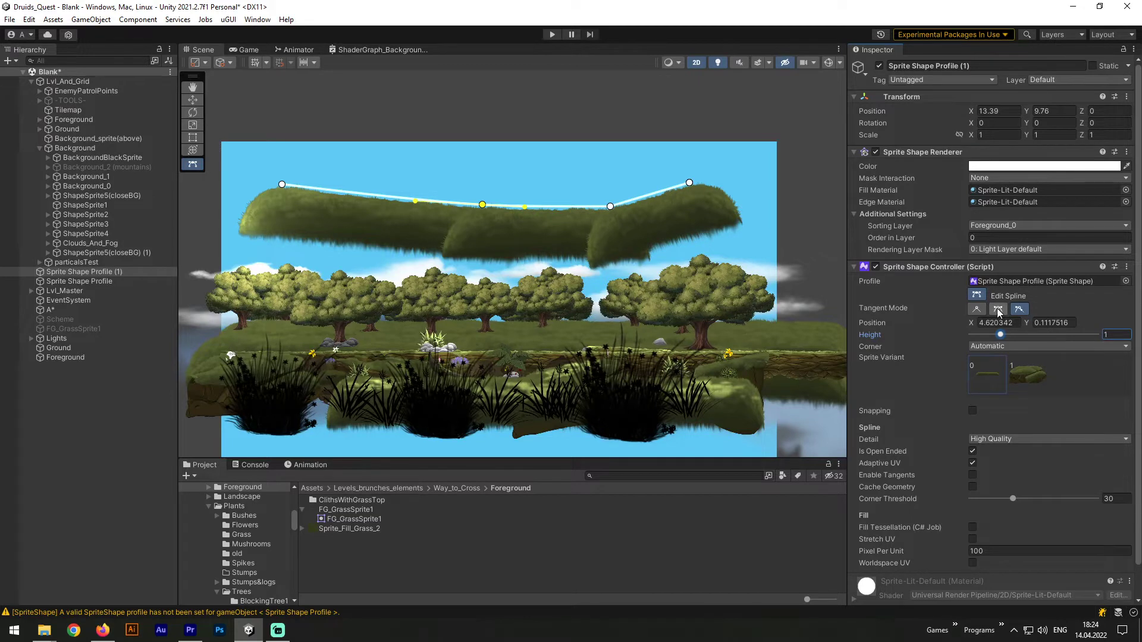
left_click_drag(483, 205, 483, 151)
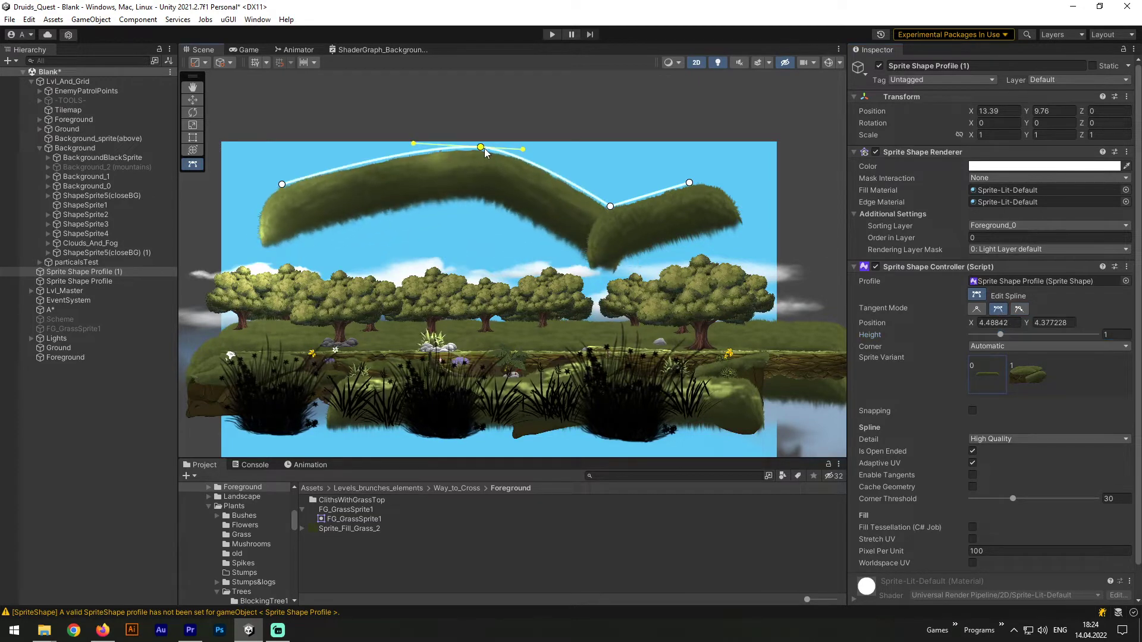
- Smooth and raise the right middle spline point to form an arch, and move the whole shape to about X 15.63, Y -3.92
left_click(614, 208)
left_click(999, 309)
left_click_drag(612, 208, 608, 147)
left_click(192, 100)
left_click_drag(433, 121, 440, 389)
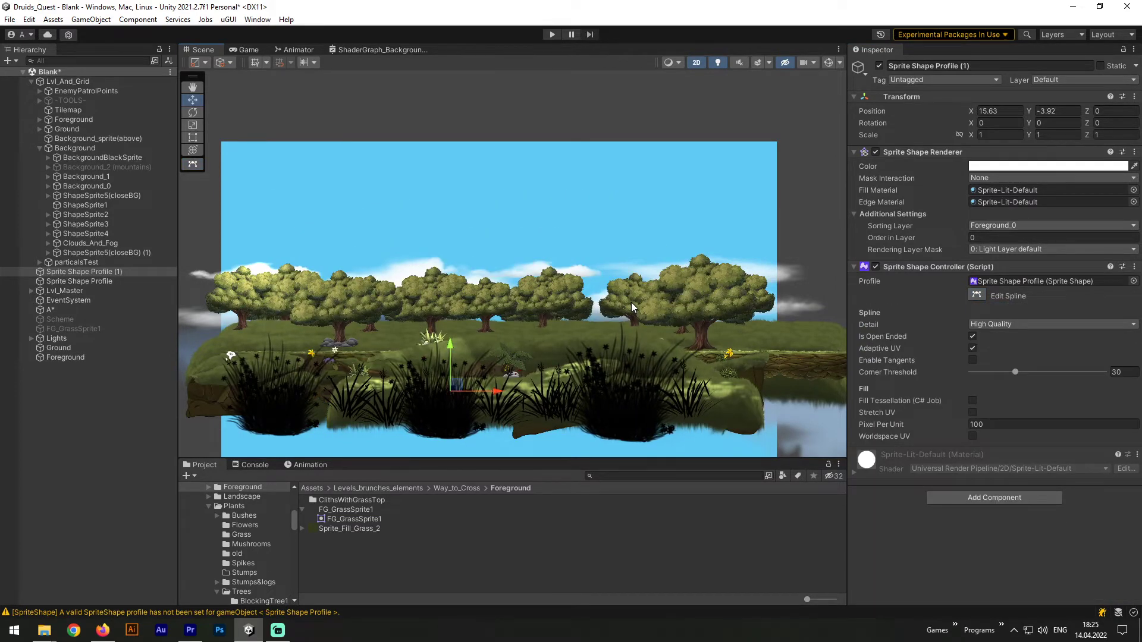
- Create an empty game object at the scene root and add a Sprite Renderer component to it
left_click(76, 397)
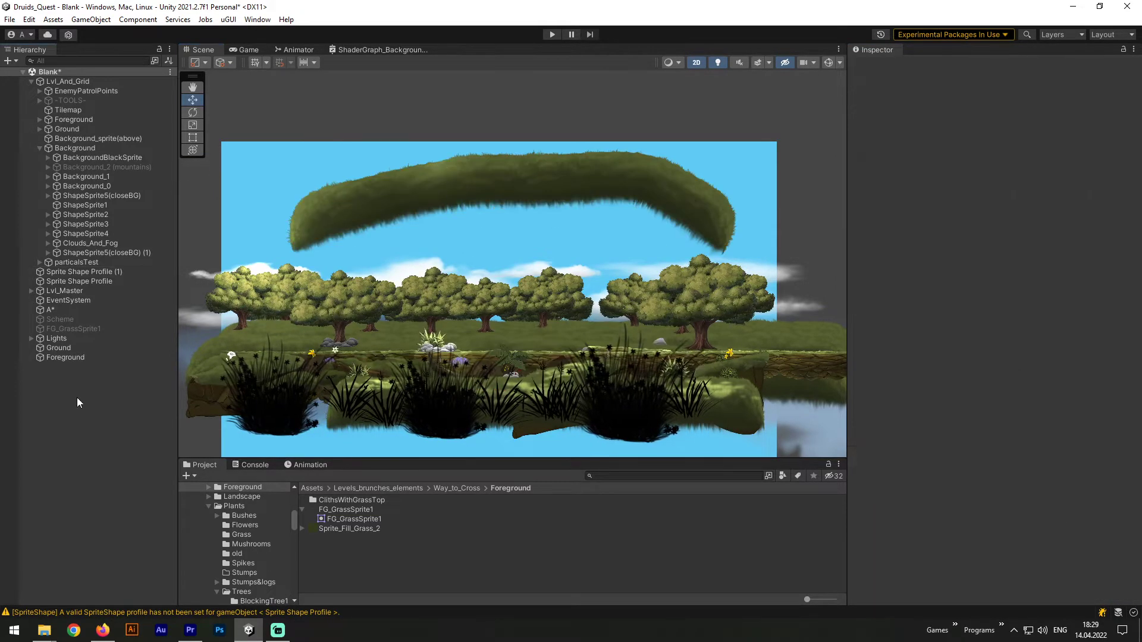
right_click(76, 397)
left_click(145, 326)
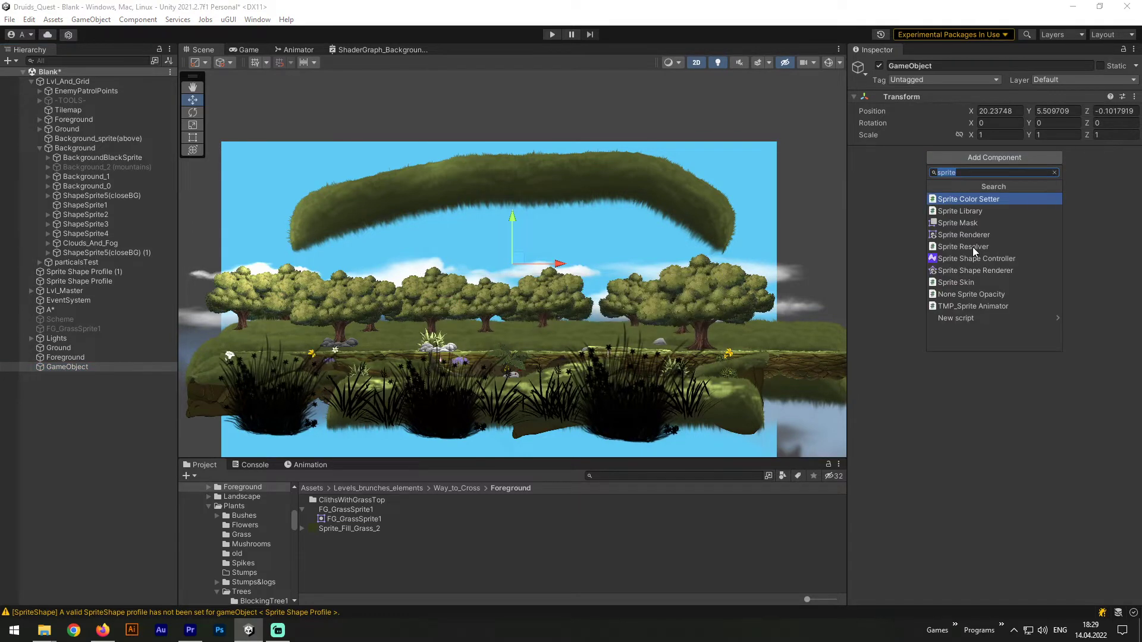
type("sprite")
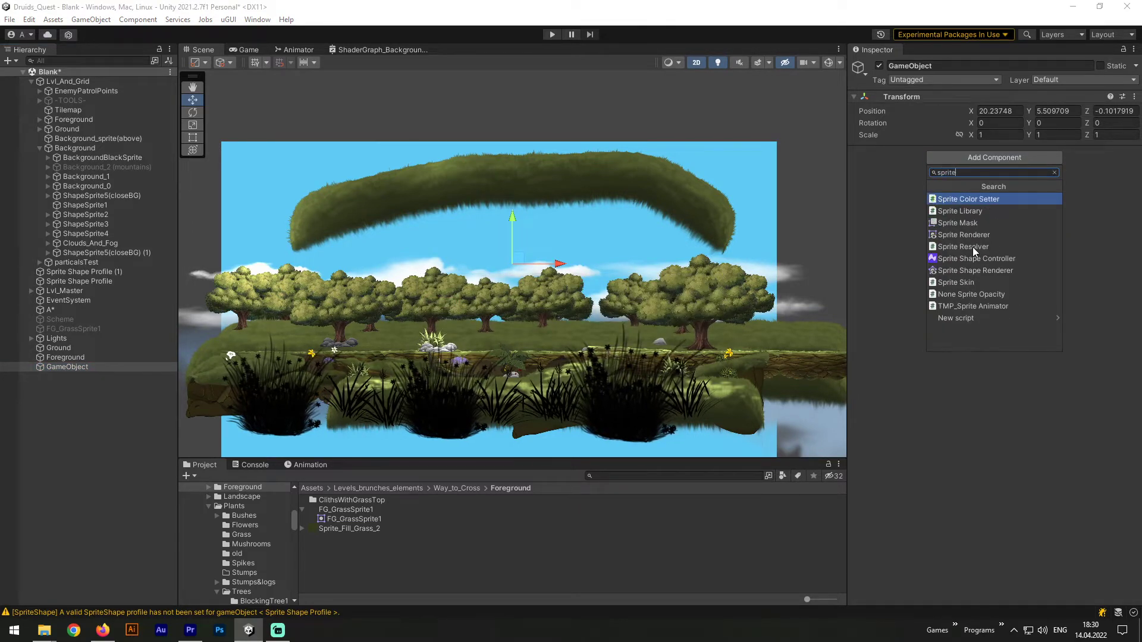
key("Down")
left_click(972, 248)
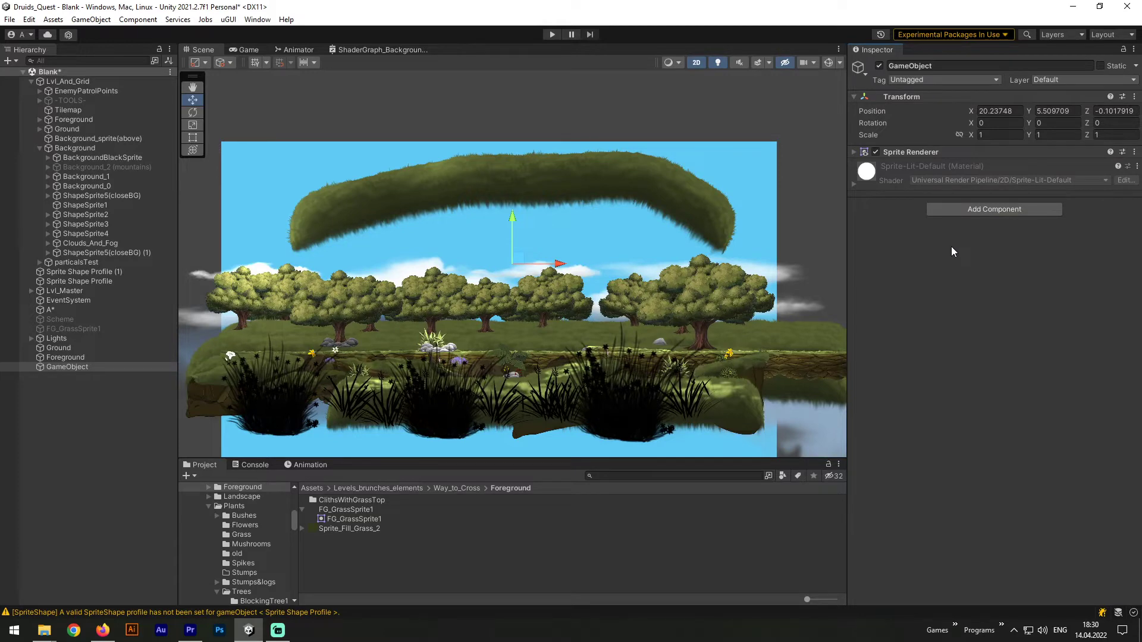
- Assign the cabin sprite to the new object's Sprite Renderer
left_click(853, 152)
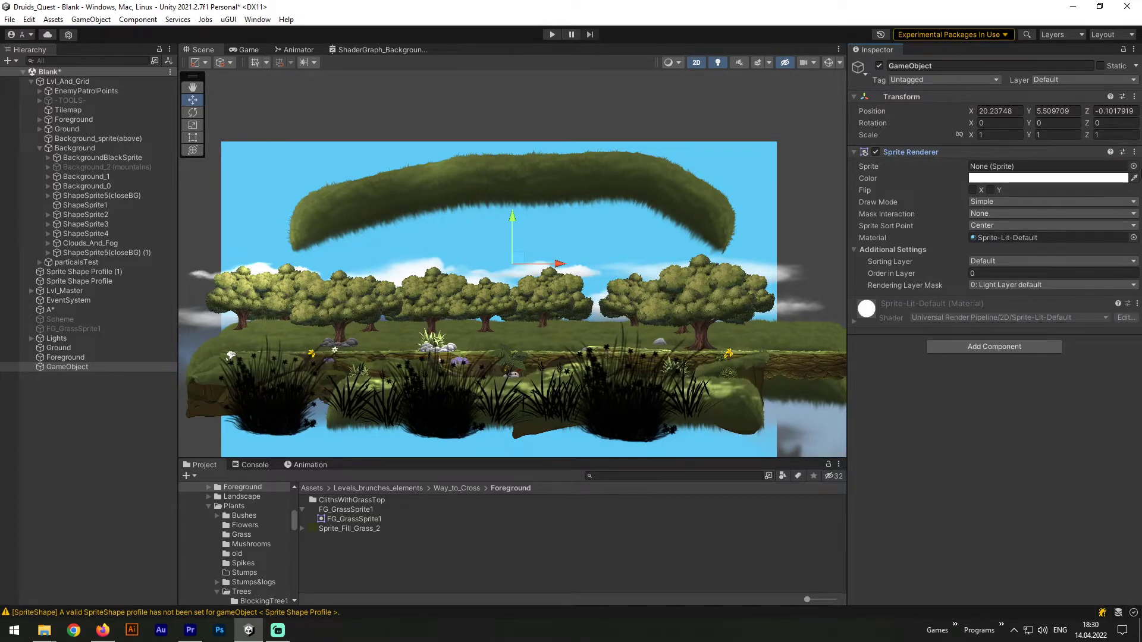
left_click(1133, 167)
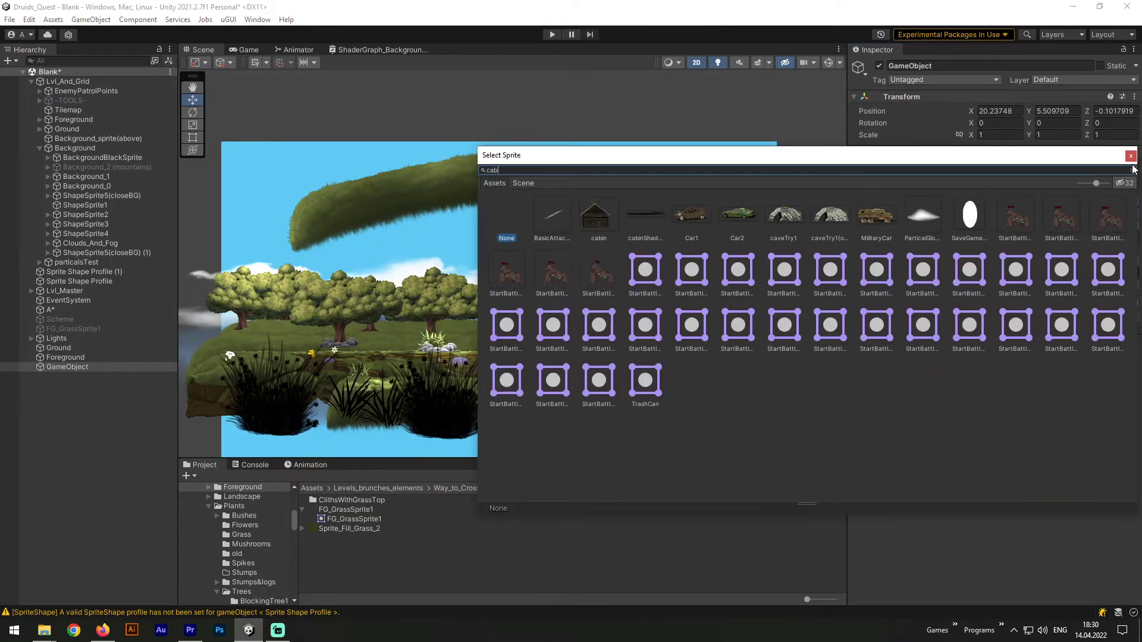
type("cab")
left_click(559, 213)
double_click(559, 213)
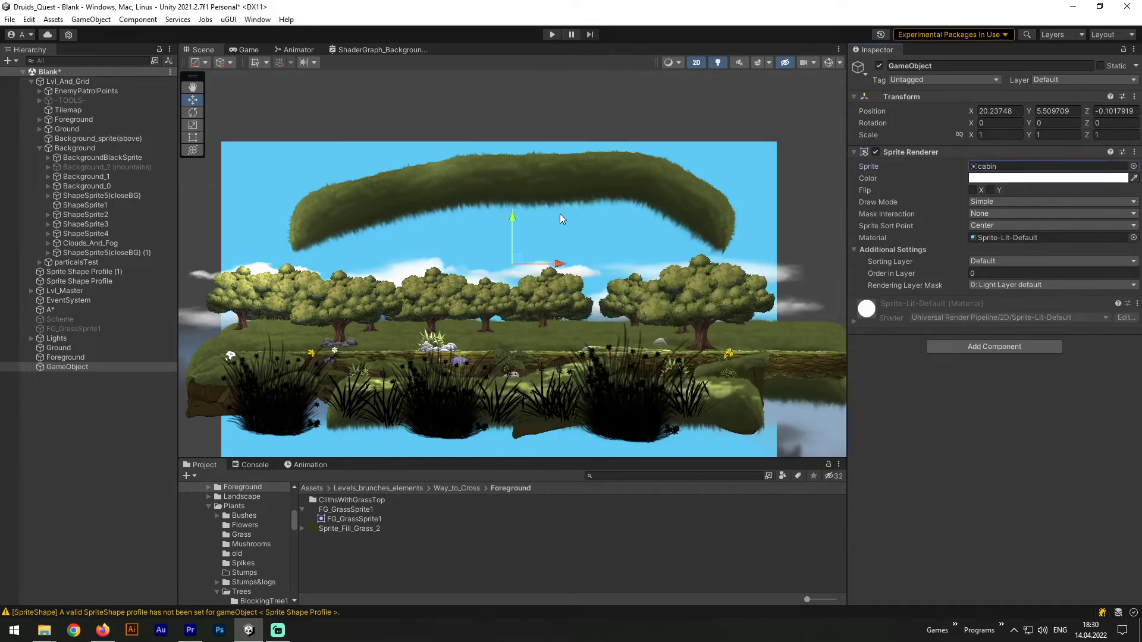
- Set the cabin's sorting layer to Foreground_1 and move it down onto the grassy ground
left_click(996, 262)
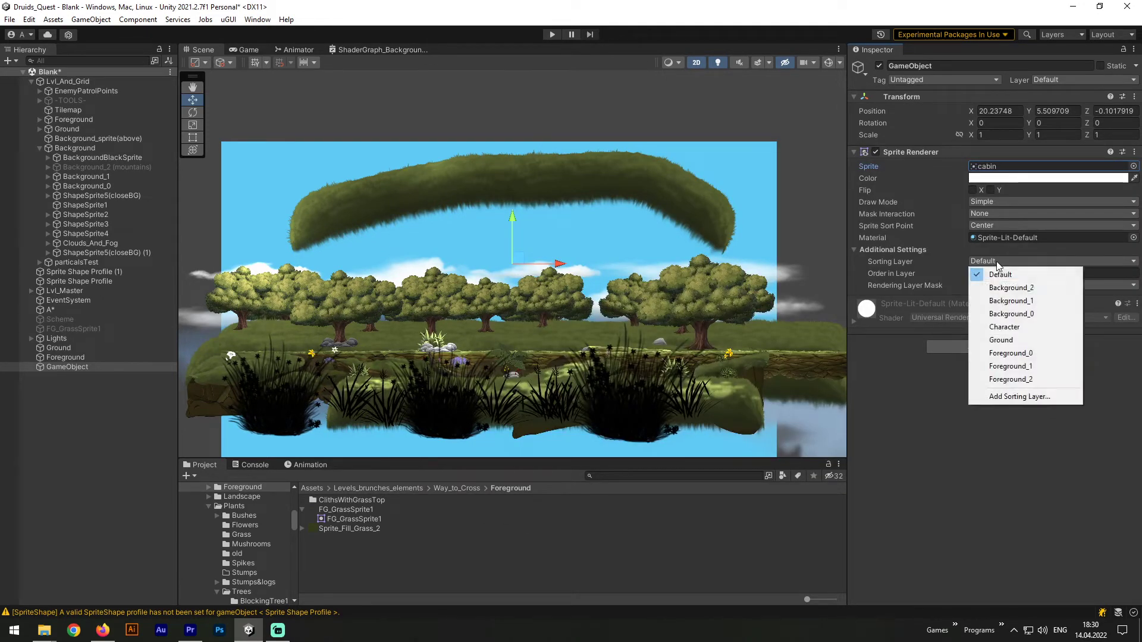
left_click(1000, 367)
left_click_drag(507, 251, 531, 306)
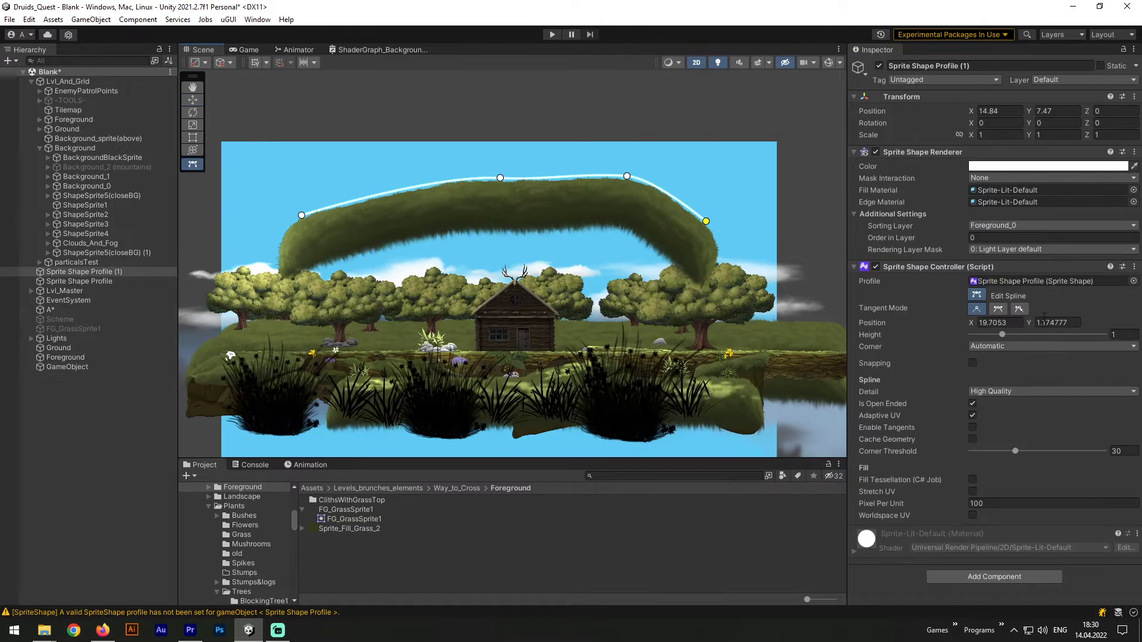
- Set the height of the arched grass shape's spline points to 0.14 to thin it into a narrow strip
left_click_drag(1001, 335, 973, 335)
left_click(629, 179)
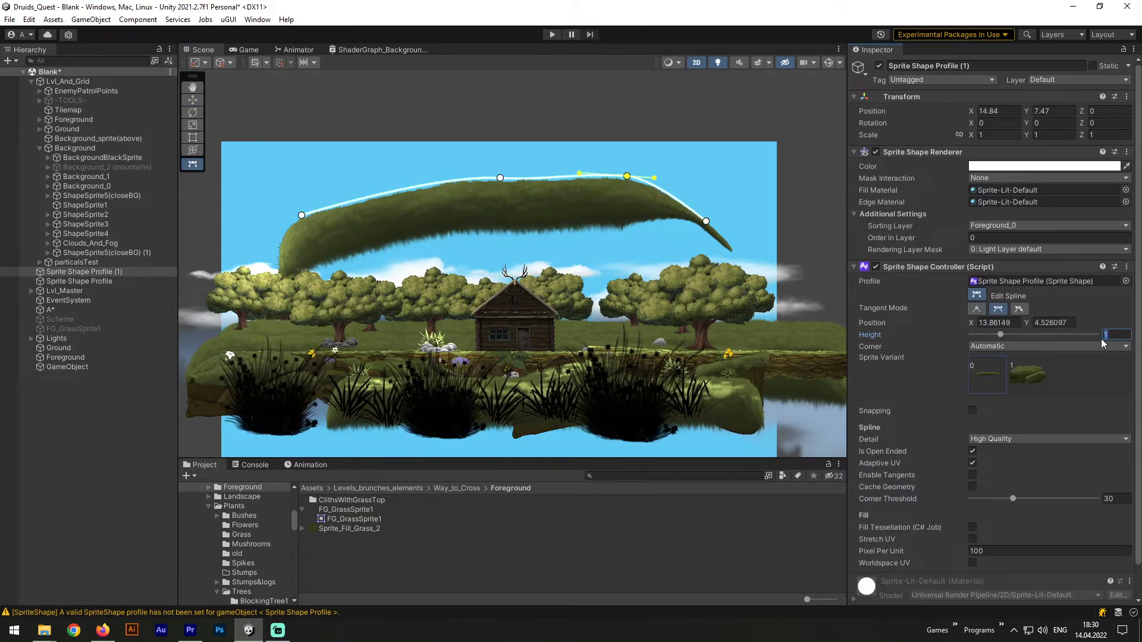
left_click(1114, 334)
type("0.14")
key("Return")
left_click(502, 179)
left_click(1114, 334)
type("0.14")
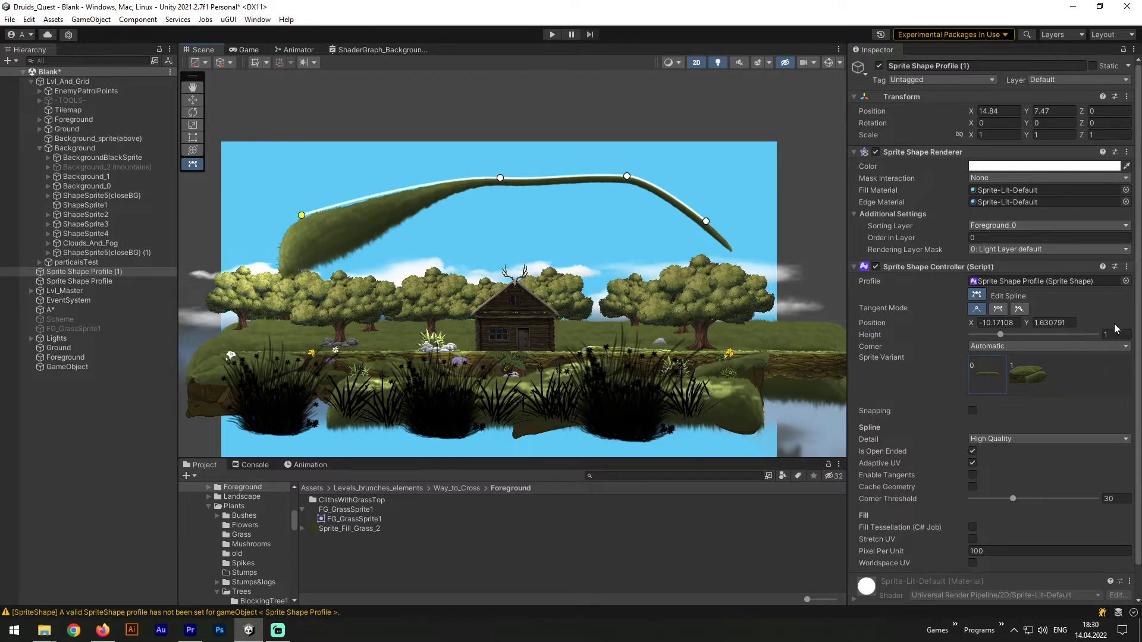
key("Return")
- Scale the thin grass shape to about 0.24 and place it over the cabin roof at about X 19.11, Y 3.36
key("t")
left_click_drag(263, 173, 623, 236, "shift")
left_click_drag(718, 250, 538, 294)
scroll(581, 369, "up", 10)
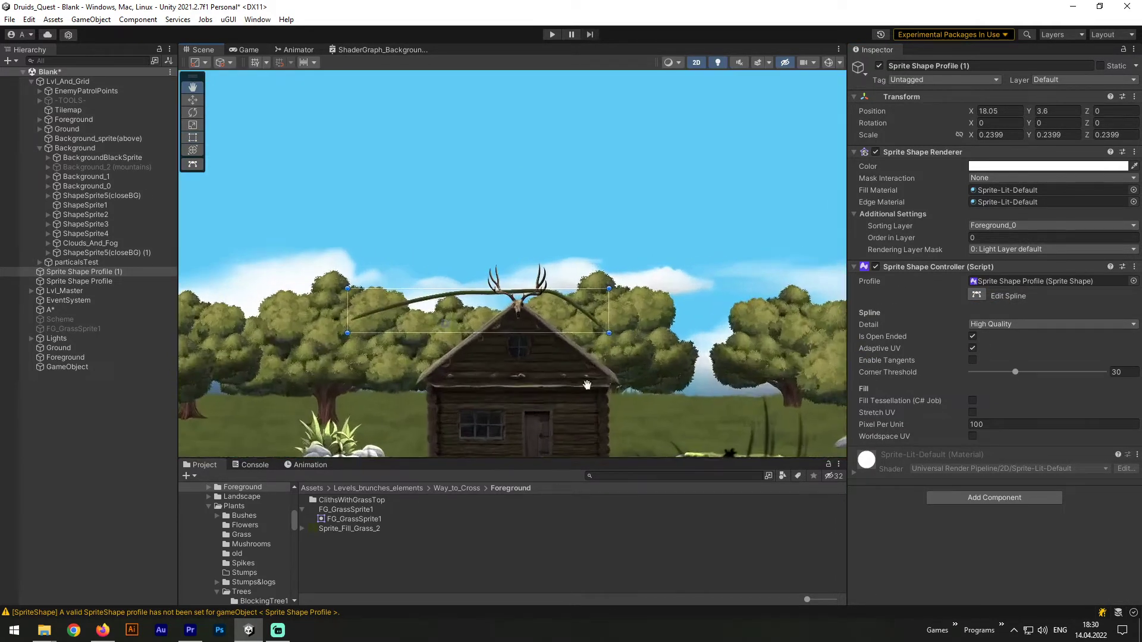
middle_click_drag(526, 349, 505, 282)
left_click_drag(507, 255, 566, 269)
- Edit the grass shape's spline, pulling its middle points to the roof peak and its end points down to both eaves
left_click(977, 295)
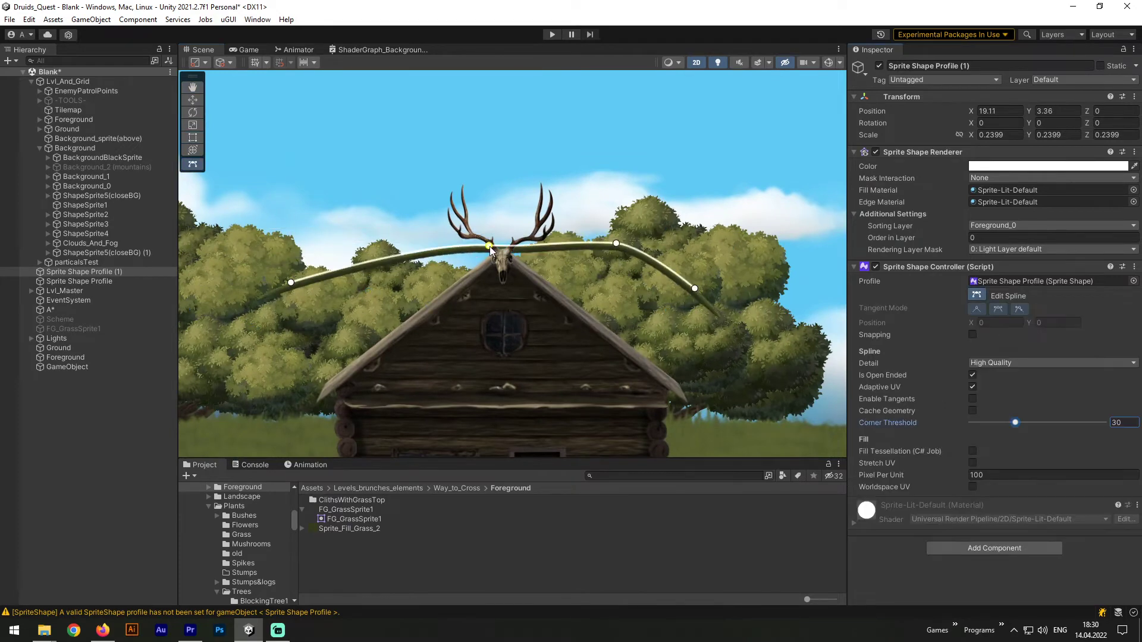
left_click_drag(629, 249, 509, 253)
left_click_drag(706, 291, 663, 364)
left_click(509, 253)
left_click_drag(482, 249, 500, 248)
left_click_drag(291, 283, 331, 373)
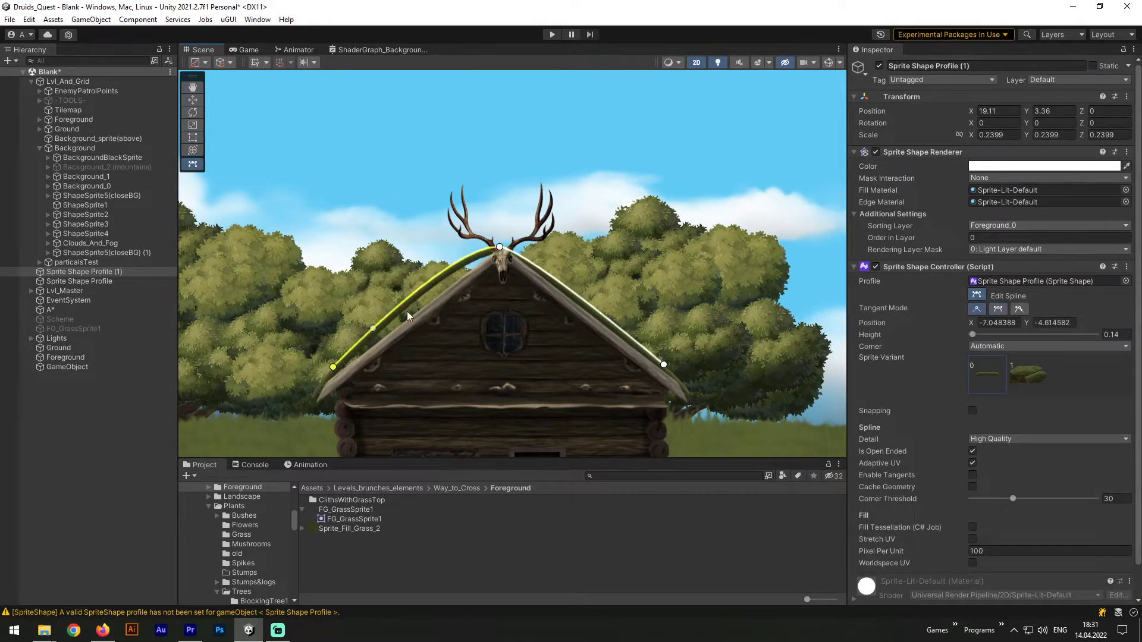
- Pull the left curve onto the roof slope with an extra spline point and fine-tune the left end and peak points
left_click_drag(408, 309, 456, 273)
left_click_drag(331, 373, 335, 371)
left_click_drag(499, 246, 501, 248)
left_click(531, 280)
- Slightly increase the grass height at the left eave's spline point and nudge the grass on the left roof slope
left_click(72, 282)
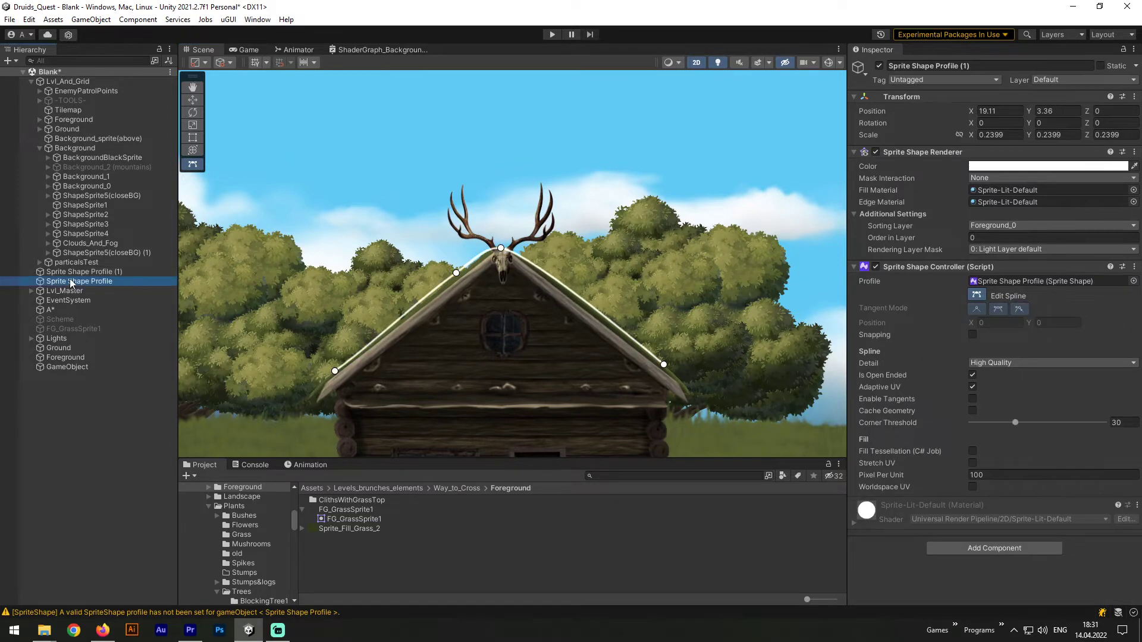
scroll(473, 321, "up", 5)
middle_click_drag(473, 321, 543, 229)
left_click(77, 272)
left_click(314, 313)
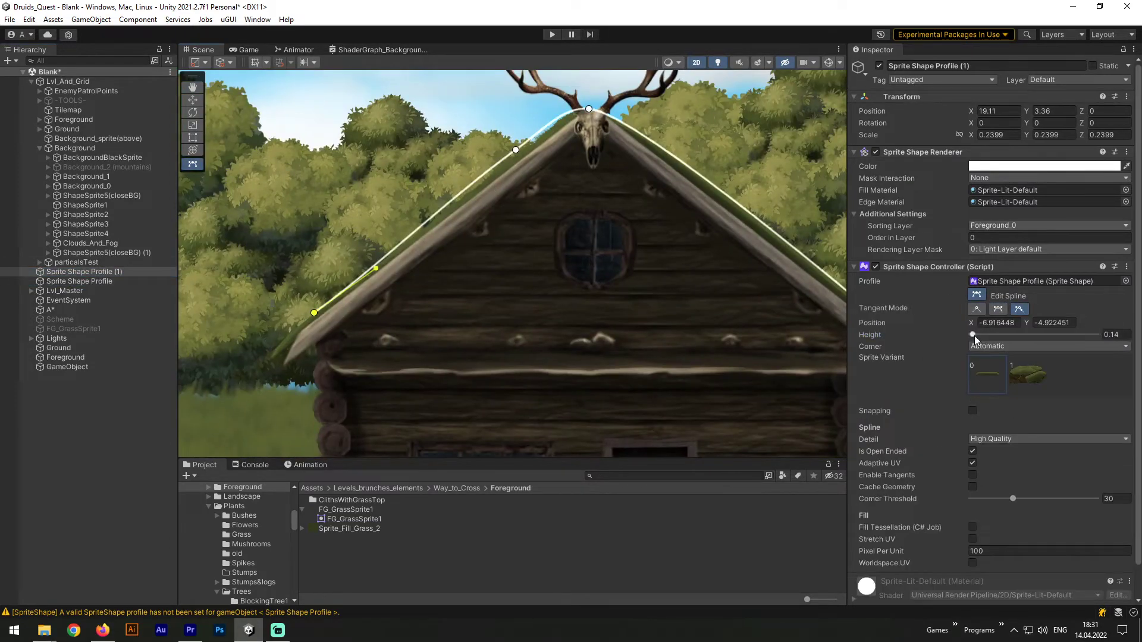
left_click_drag(974, 335, 987, 336)
left_click(977, 295)
left_click_drag(474, 196, 473, 192)
- Edit the roof grass spline again and adjust the height of the right eave's point to match the left one
middle_click_drag(810, 259, 707, 265)
left_click(707, 266)
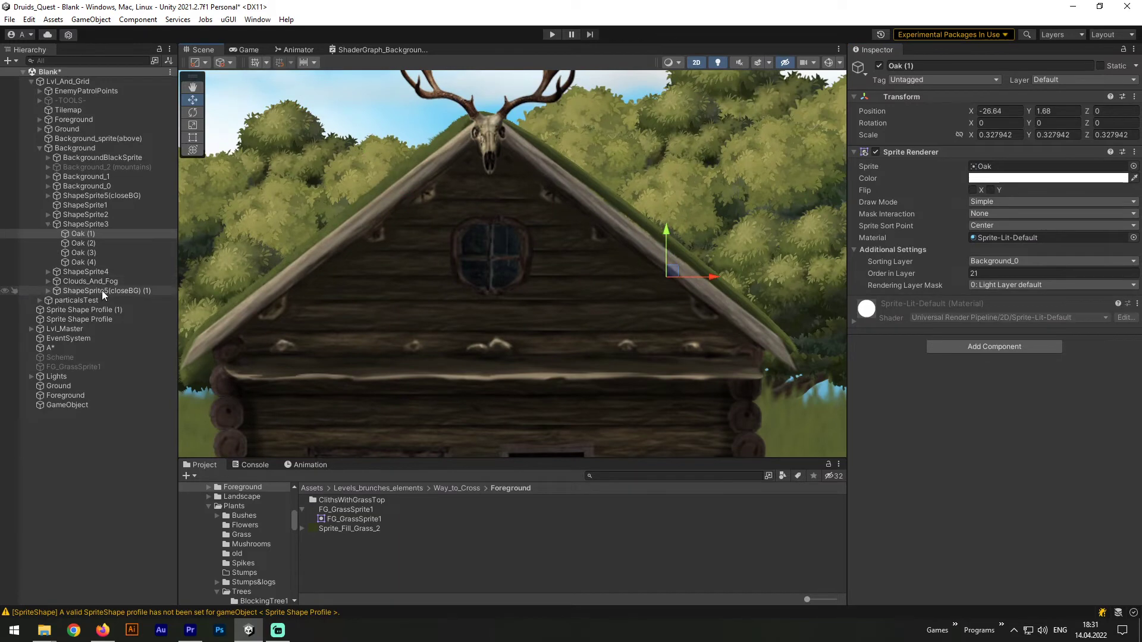
left_click(89, 310)
left_click(977, 294)
left_click(755, 304)
left_click_drag(999, 334, 987, 335)
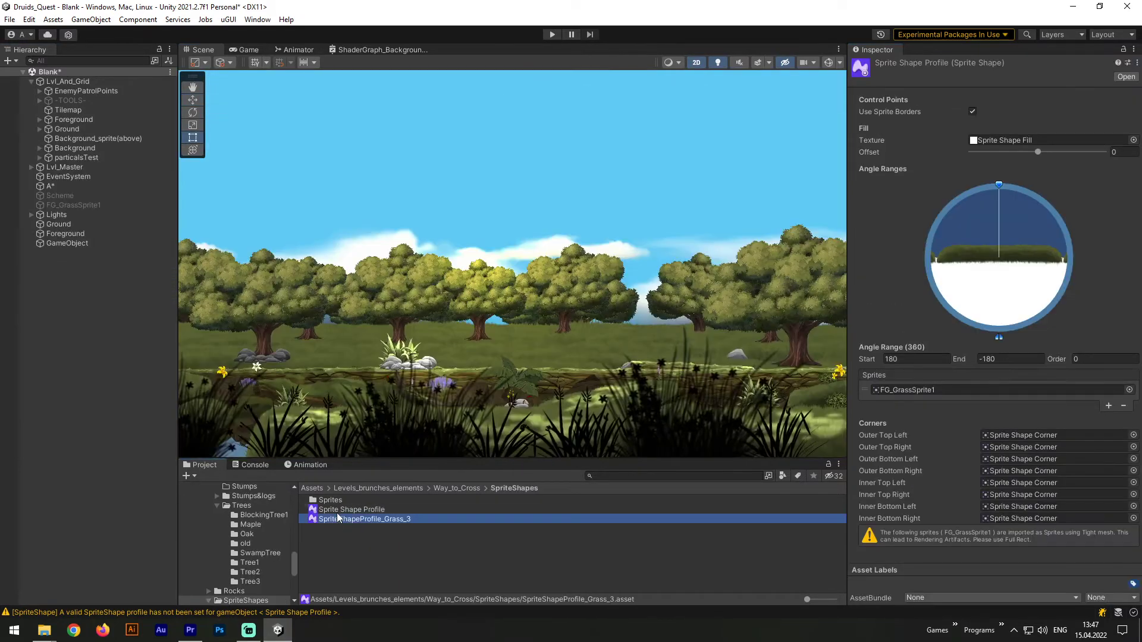
- Limit the first angle range of the Sprite Shape Profile asset to start at 45 and end at -45
left_click(339, 509)
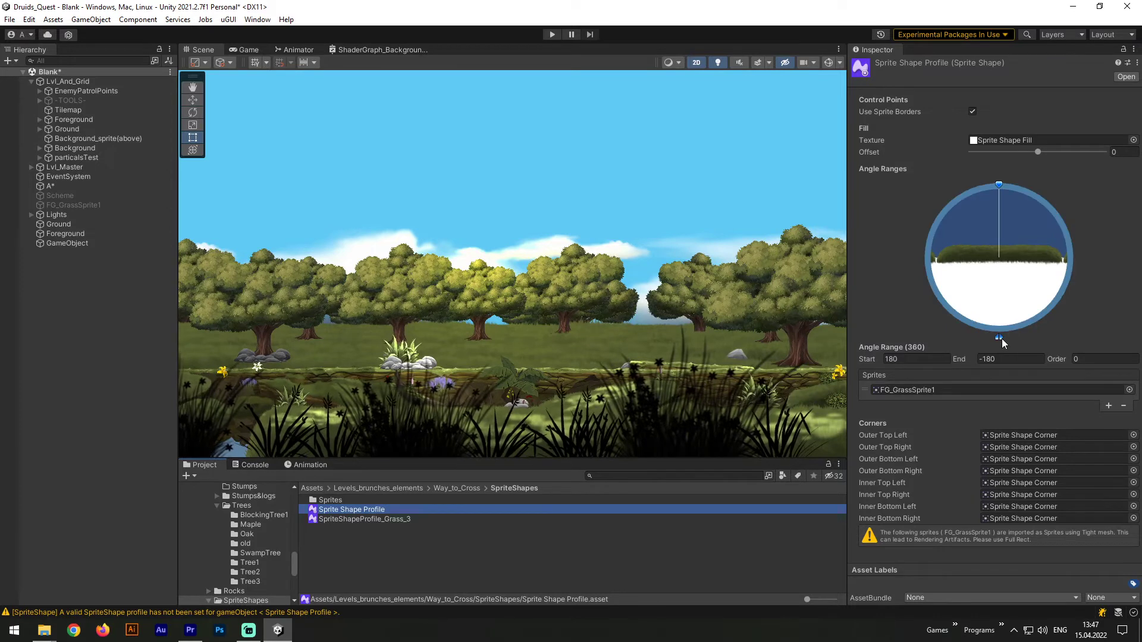
left_click_drag(1001, 338, 1045, 194)
left_click(997, 359)
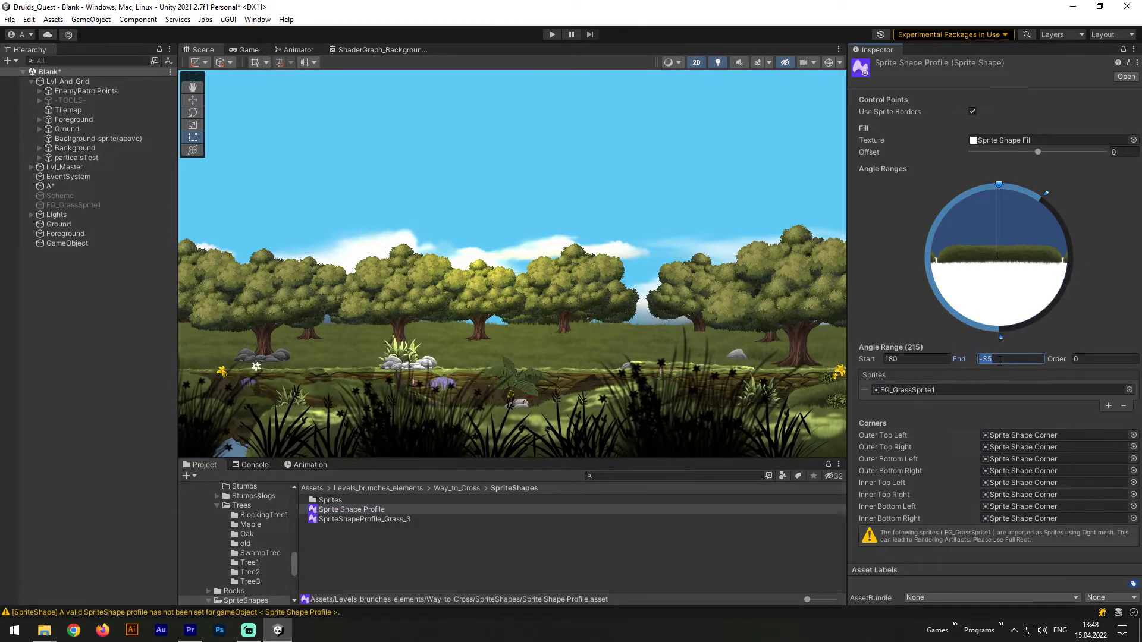
left_click(913, 360)
type("45")
key("Return")
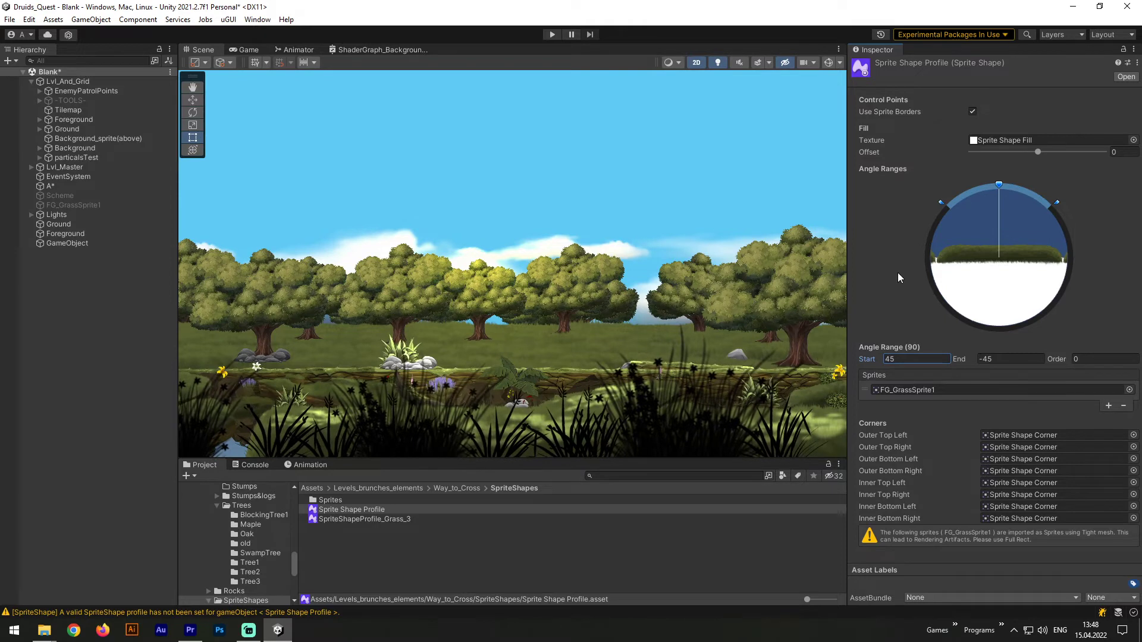
- Add three more 90-degree angle ranges to the profile, covering the right side, bottom and left side of the circle
left_click(1070, 263)
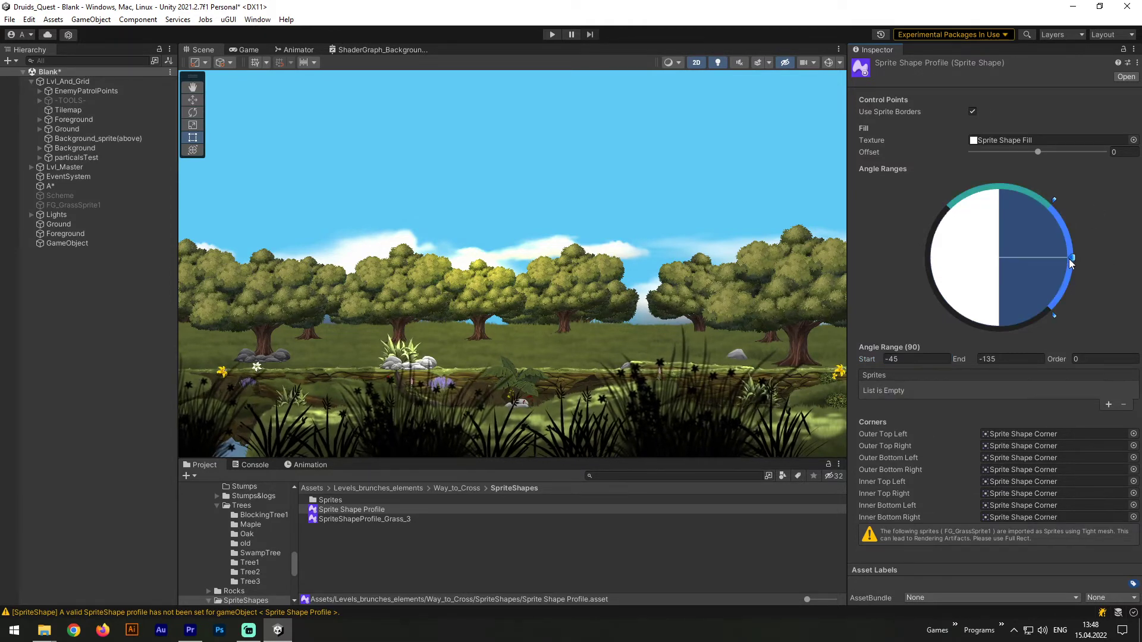
left_click(998, 332)
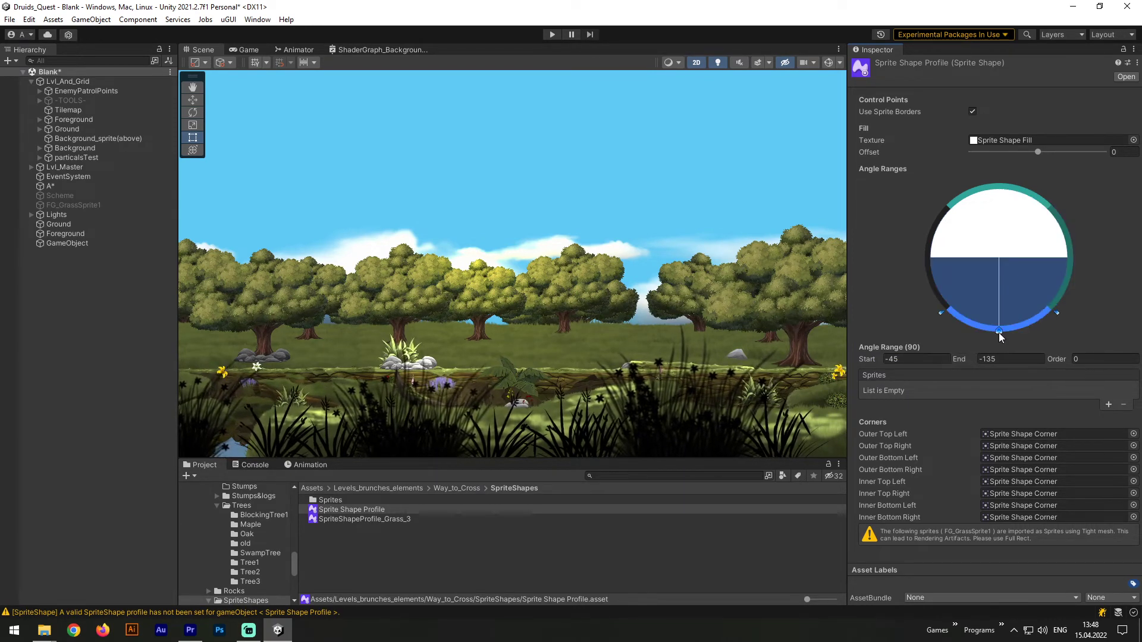
left_click(924, 252)
- Assign the FG_GrassSprite1 sprite to the right-hand angle range, from -45 to -135
left_click(1070, 254)
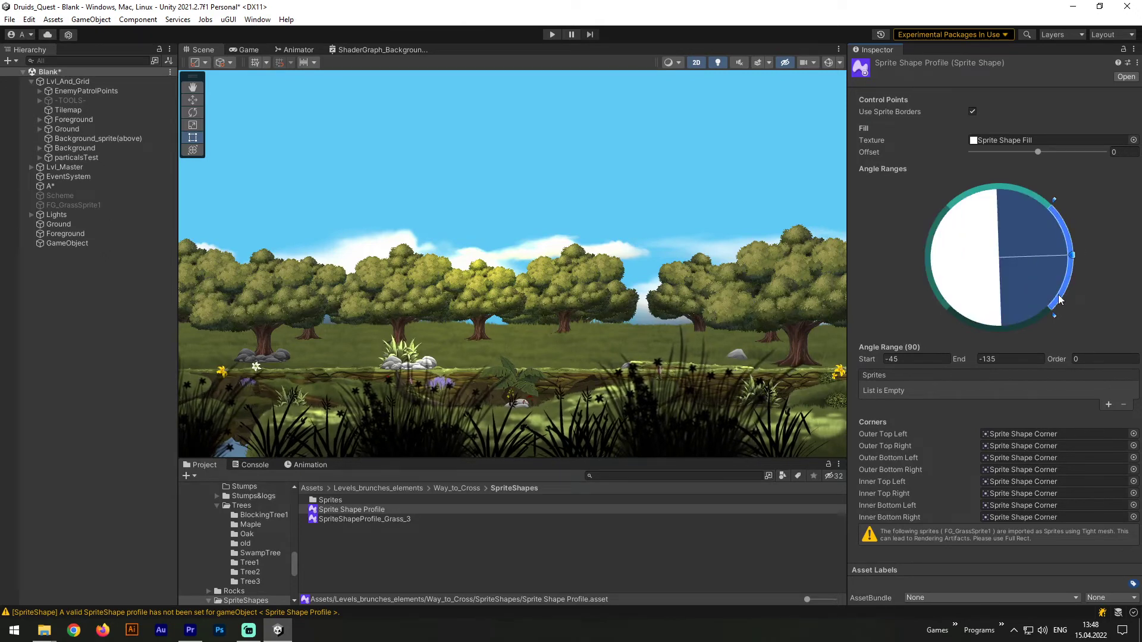
left_click(1107, 405)
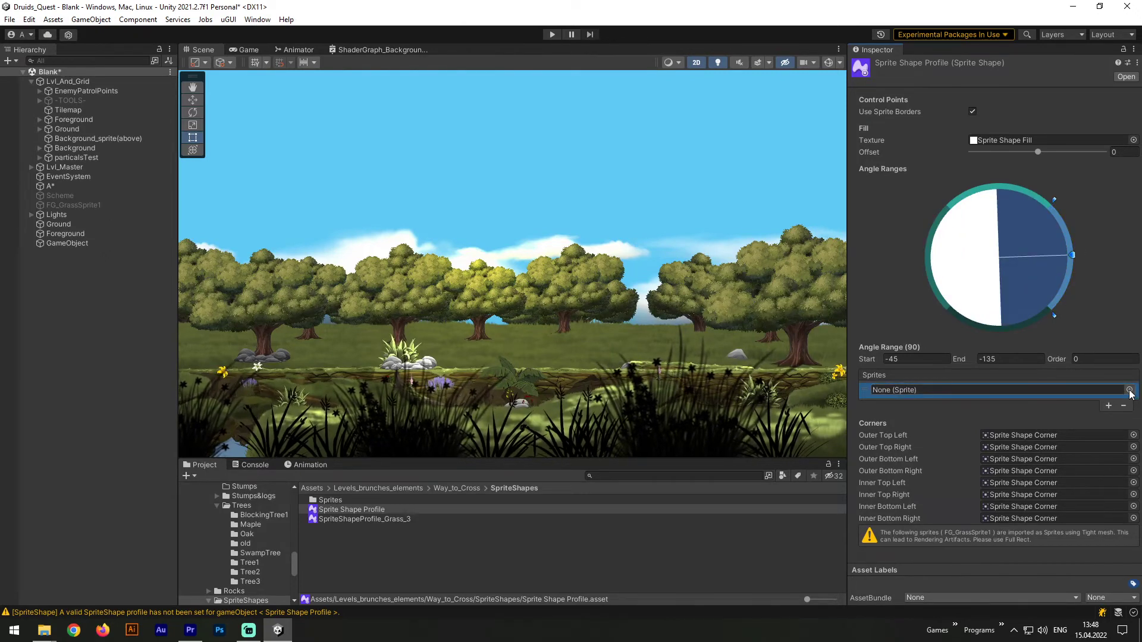
left_click(1129, 391)
type("fg")
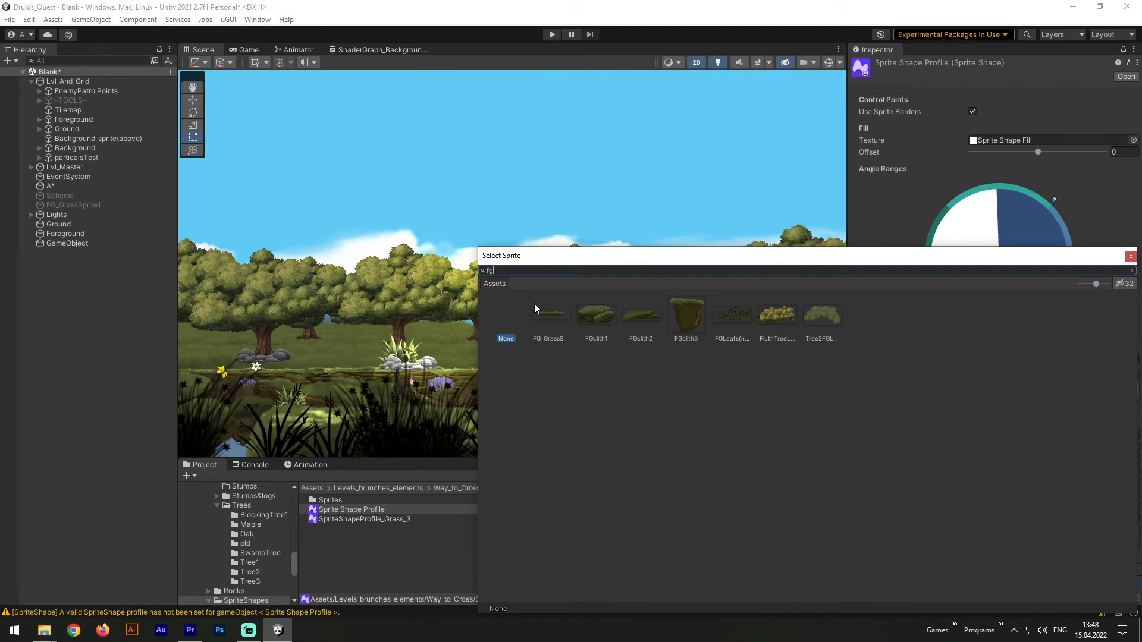
double_click(537, 309)
- Assign the FG_GrassSprite1 sprite to the bottom angle range, from 225 to 135
left_click(1012, 330)
left_click(1109, 404)
left_click(1129, 390)
type("fg")
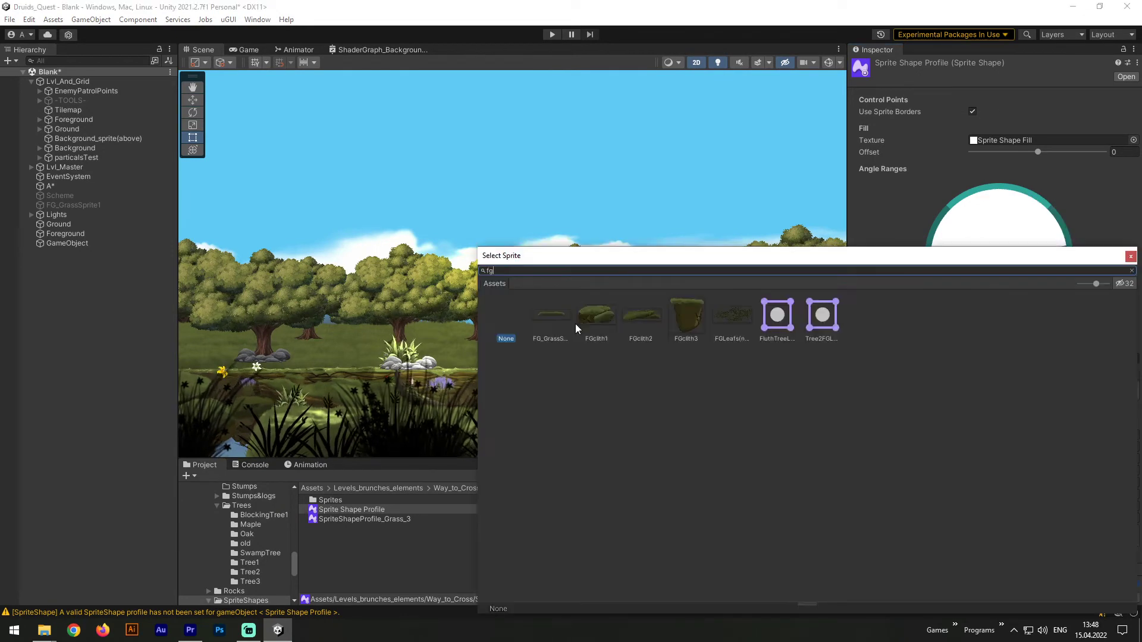
double_click(554, 317)
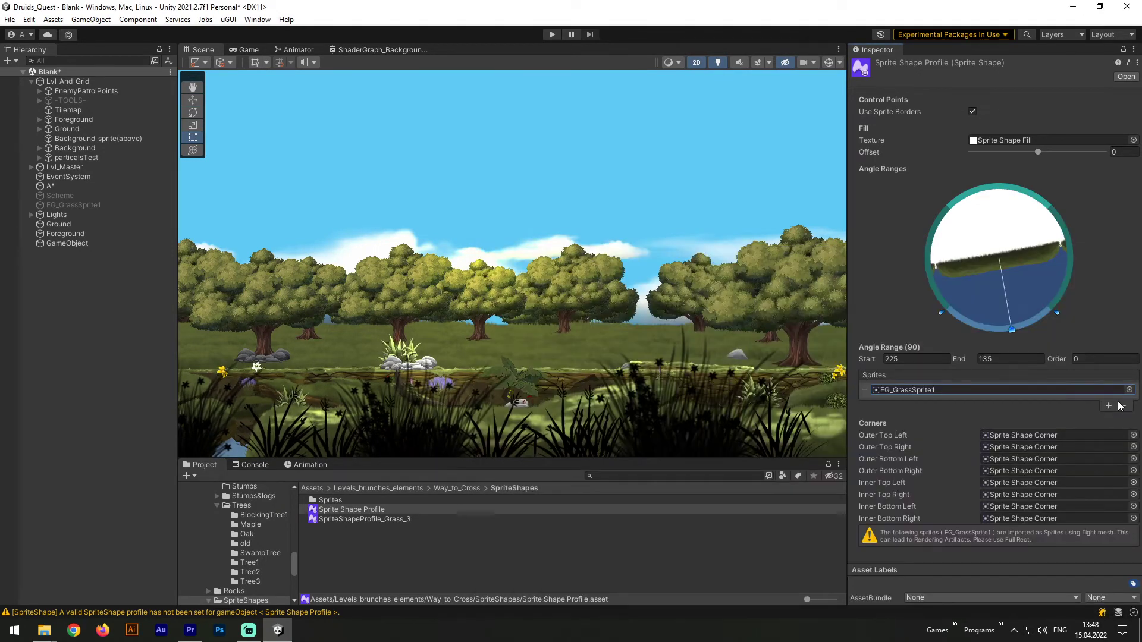
- Assign the FG_GrassSprite1 sprite to the left-hand angle range, from 135 to 45
left_click(926, 262)
left_click(1108, 406)
left_click(1129, 390)
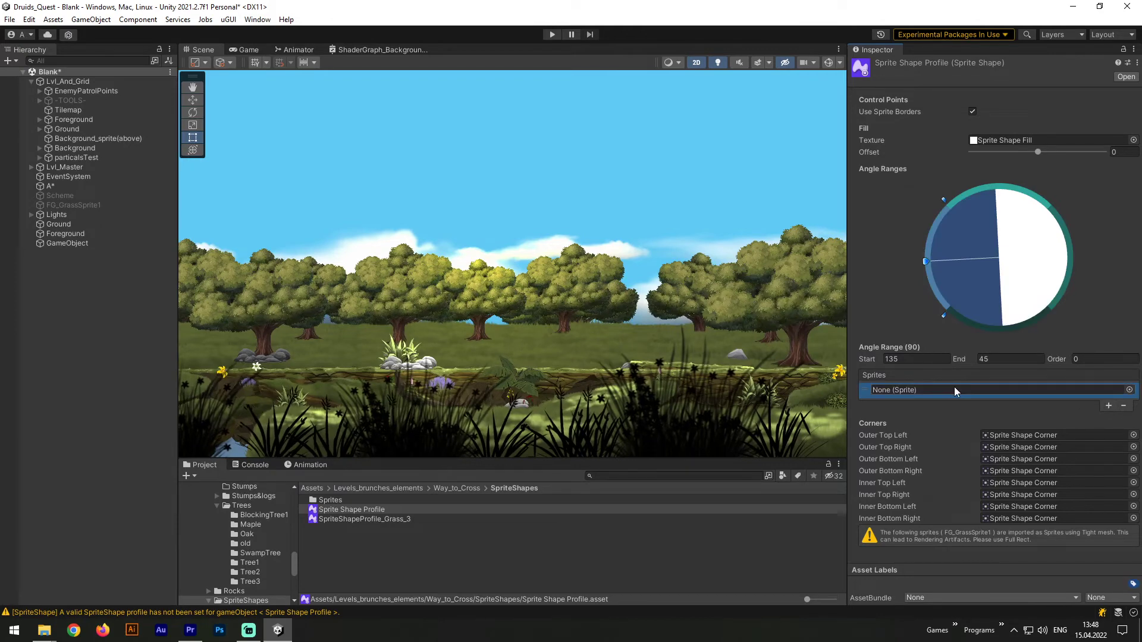
type("fg")
double_click(552, 316)
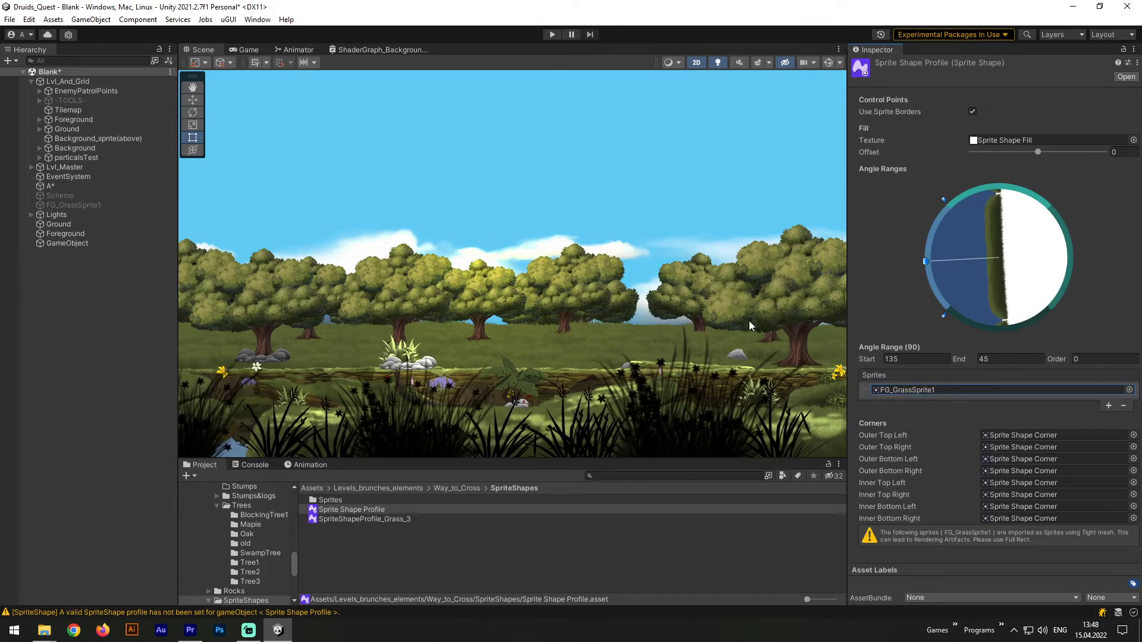
- Place a Sprite Shape Profile object in the sky area, put it on sorting layer Foreground_1 and enlarge it to about 2.12 scale
left_click_drag(351, 510, 520, 225)
left_click(1001, 226)
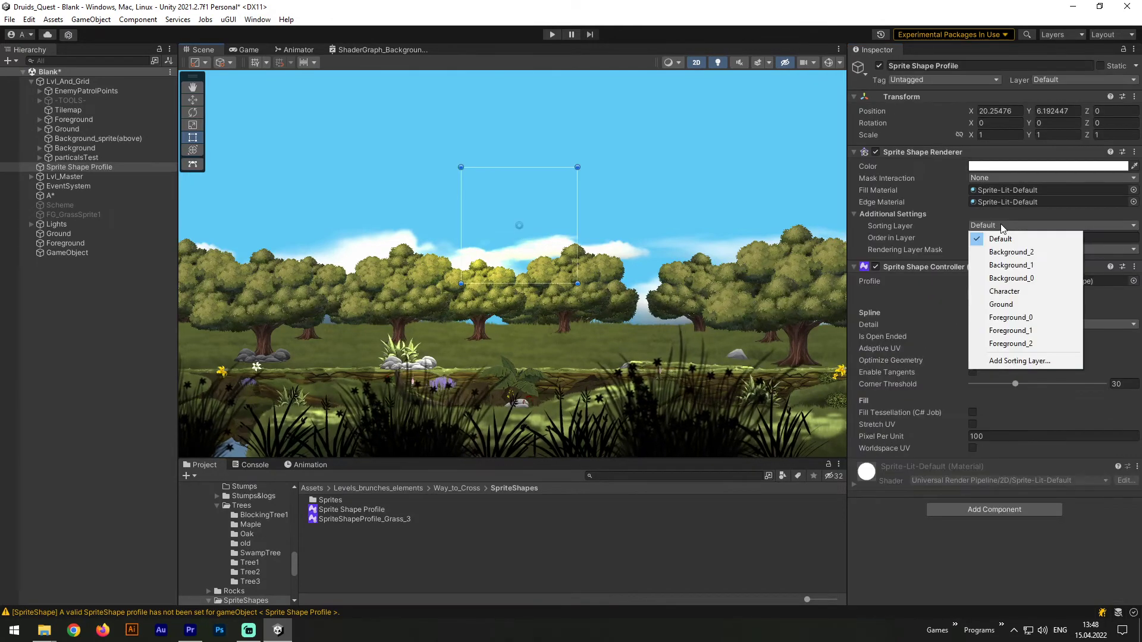
left_click(1010, 330)
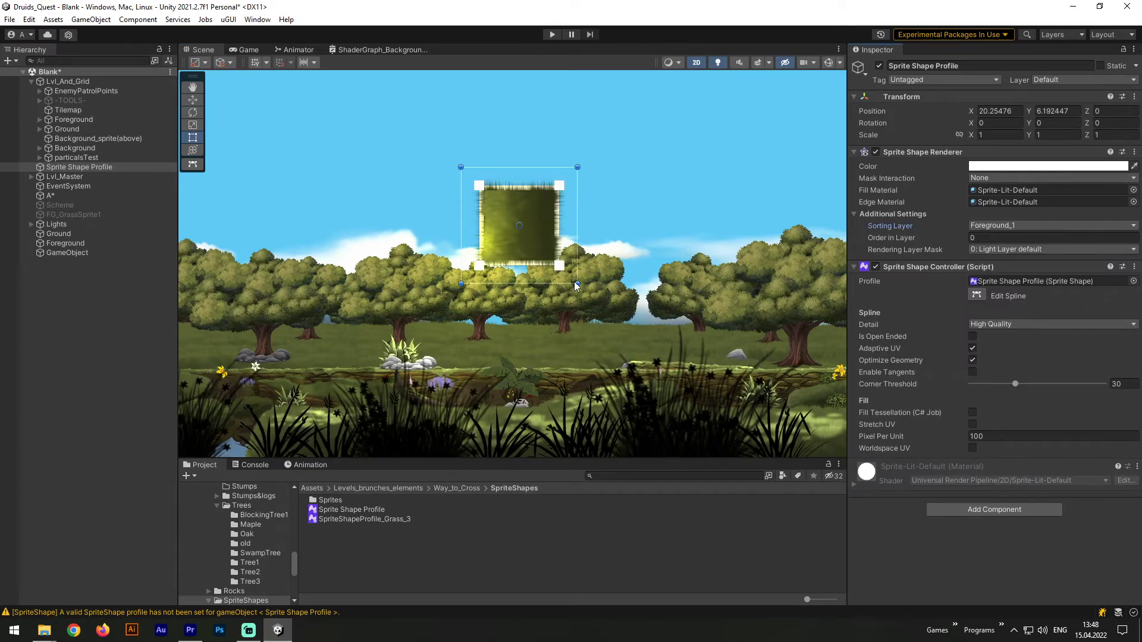
left_click_drag(575, 285, 727, 393, "shift")
left_click_drag(626, 303, 557, 244)
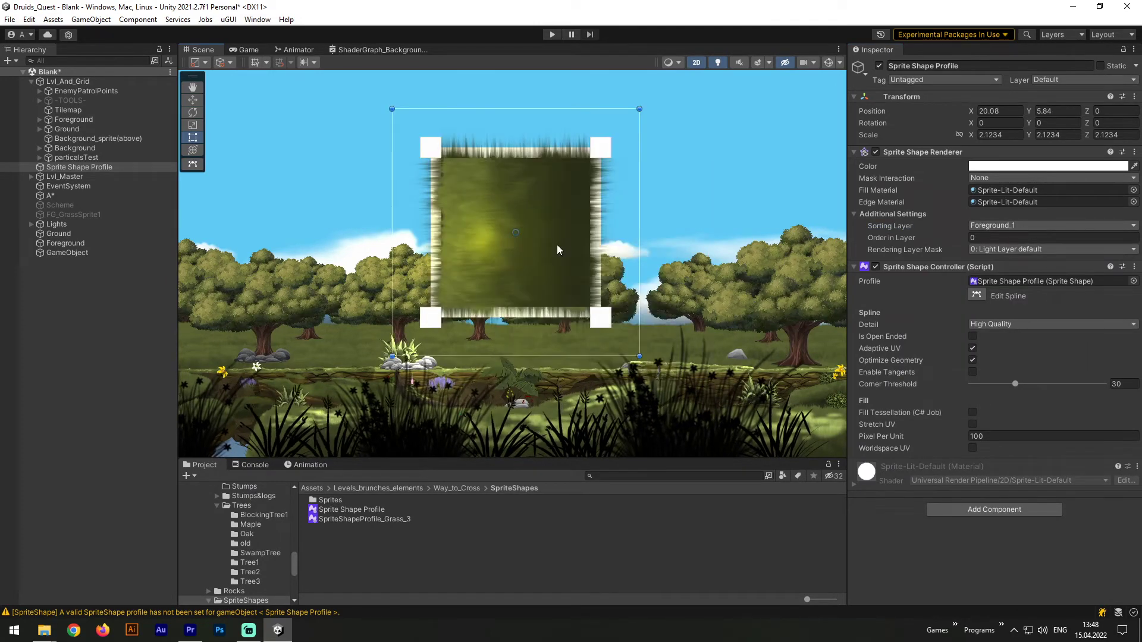
- Change the mesh type of the FG_GrassSprite1 texture to Full Rect
left_click(357, 511)
left_click(348, 510)
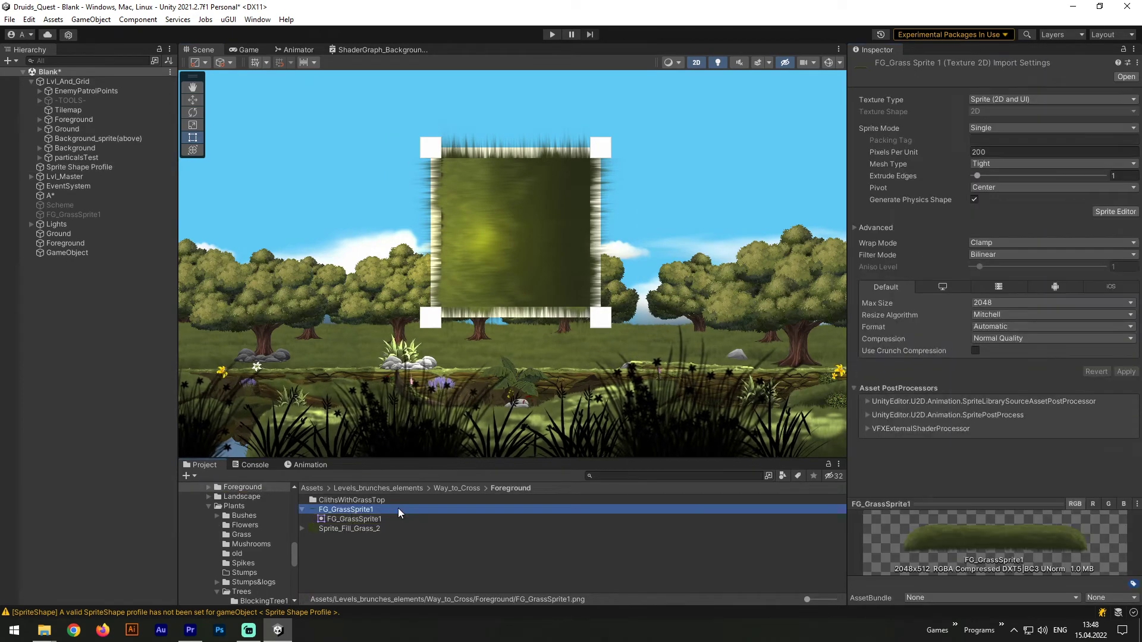
left_click(993, 163)
left_click(989, 173)
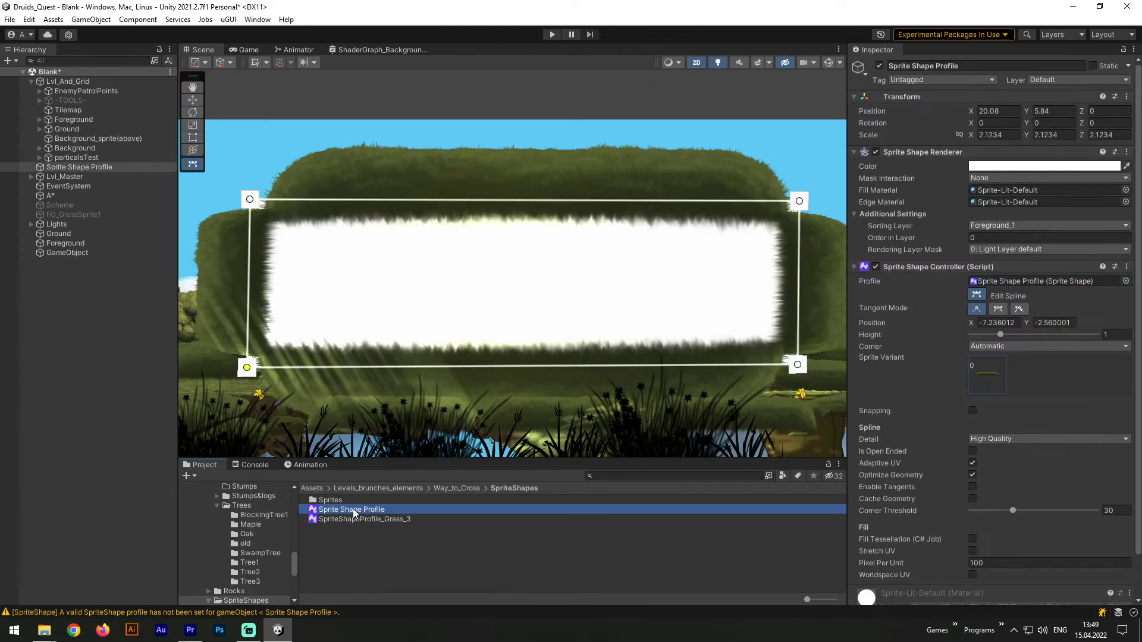
- Set the Sprite Shape Profile's fill texture to Sprite_Fill_Grass_2 and its outer corner sprites to None
left_click(355, 510)
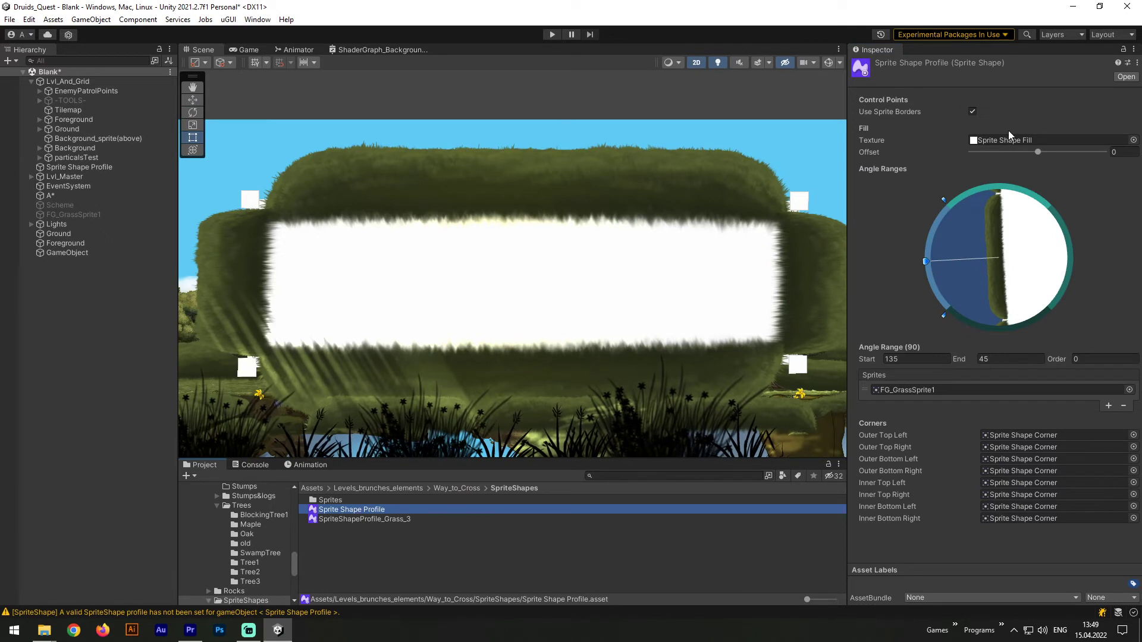
left_click(1133, 140)
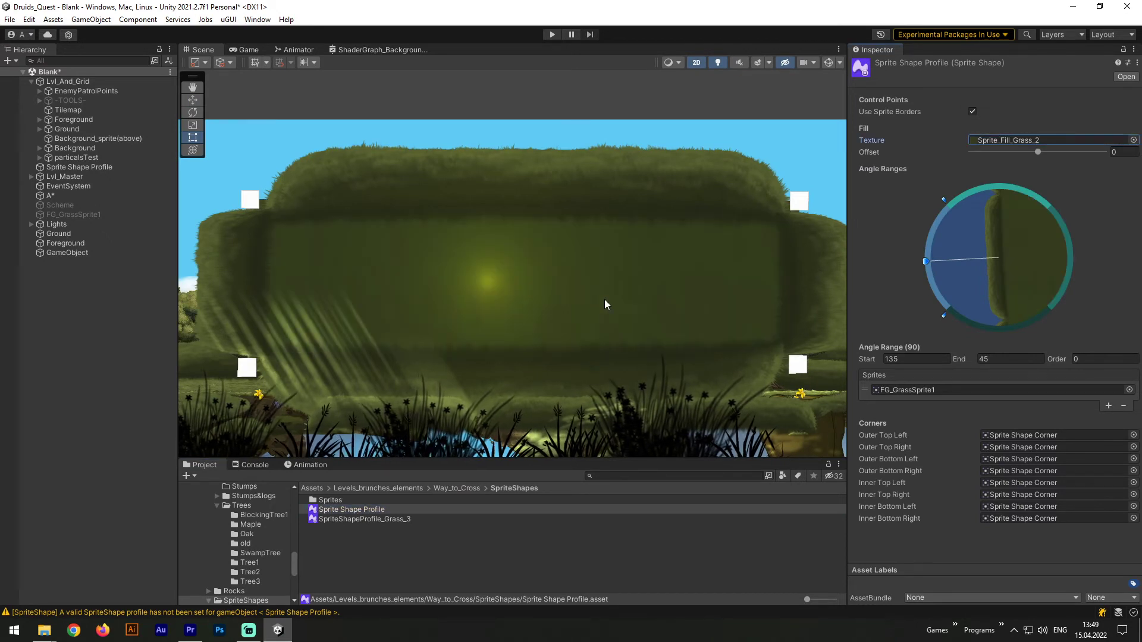
left_click_drag(927, 268, 997, 201)
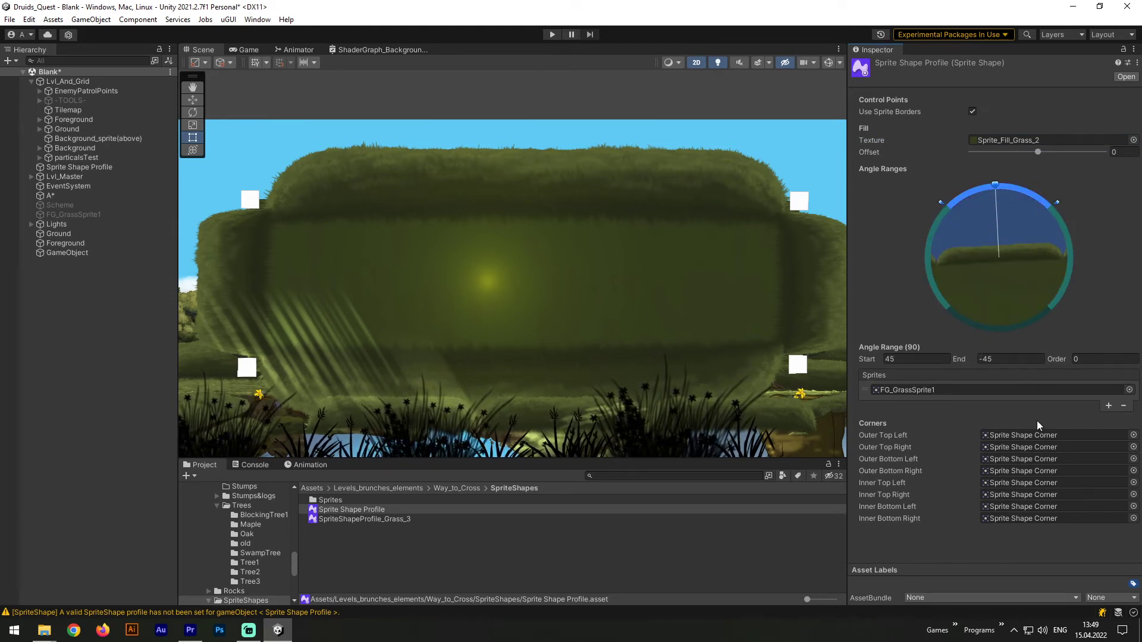
scroll(612, 366, "down", 2)
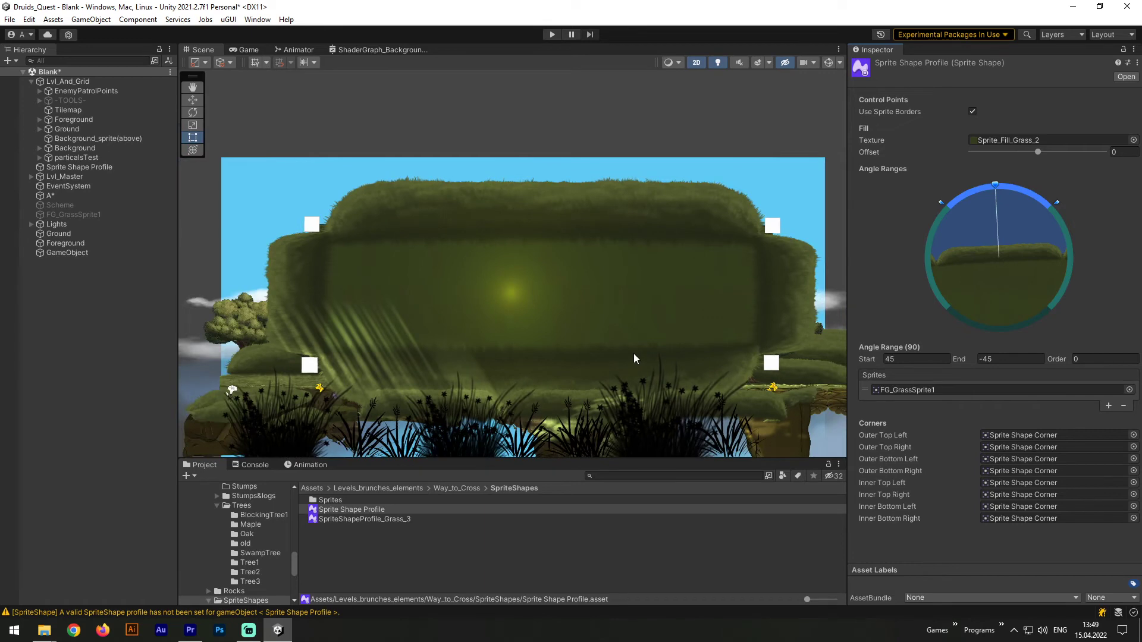
left_click(1133, 434)
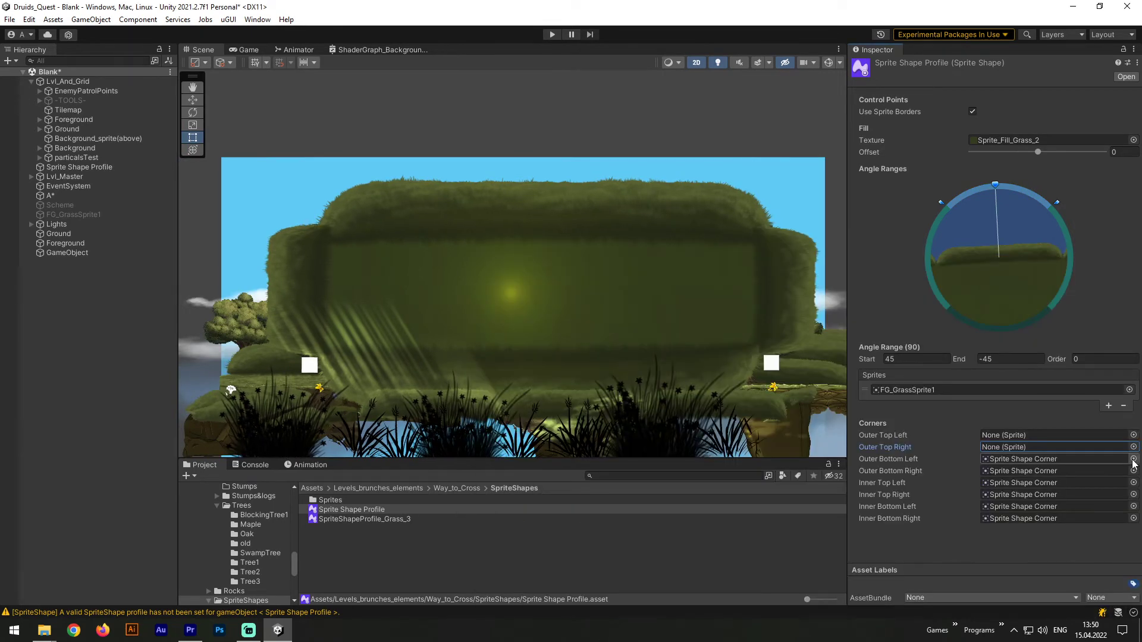
- Try a Pixels Per Unit value of 100 on the FG_GrassSprite1 texture and apply it
double_click(877, 390)
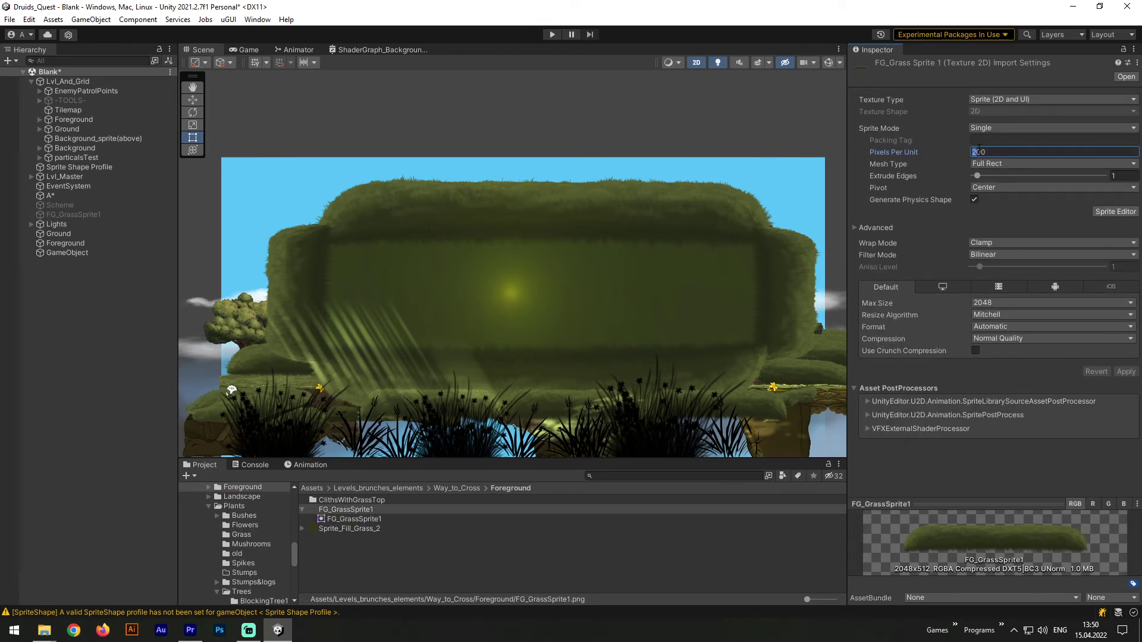
type("1")
left_click(1125, 371)
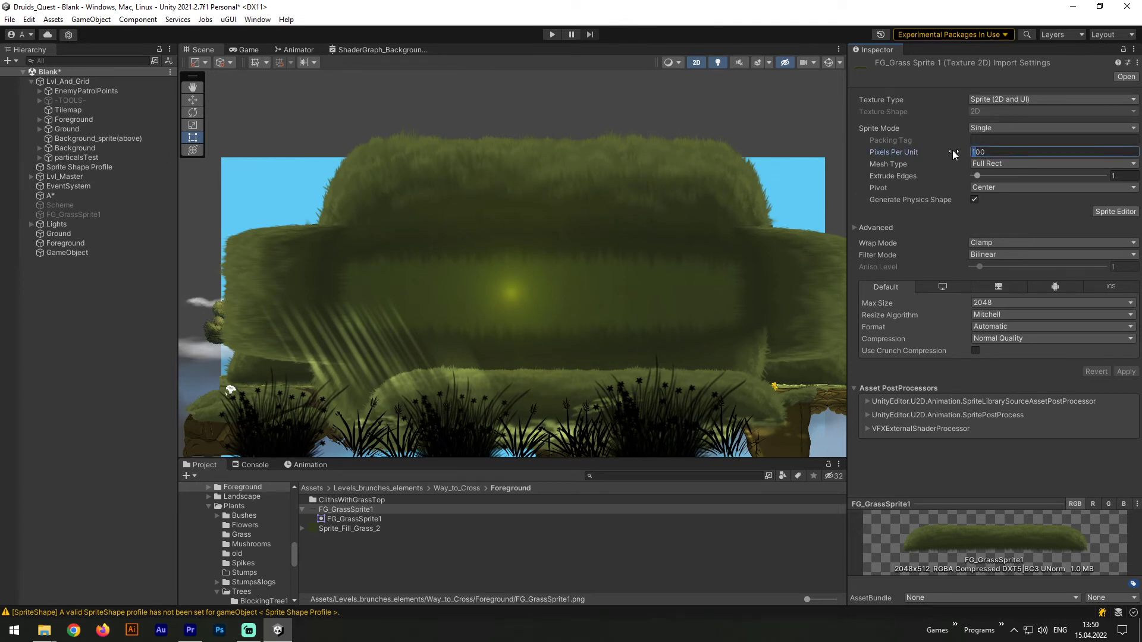
- Set the FG_GrassSprite1 texture's Pixels Per Unit to 300 and apply the import settings
type("3")
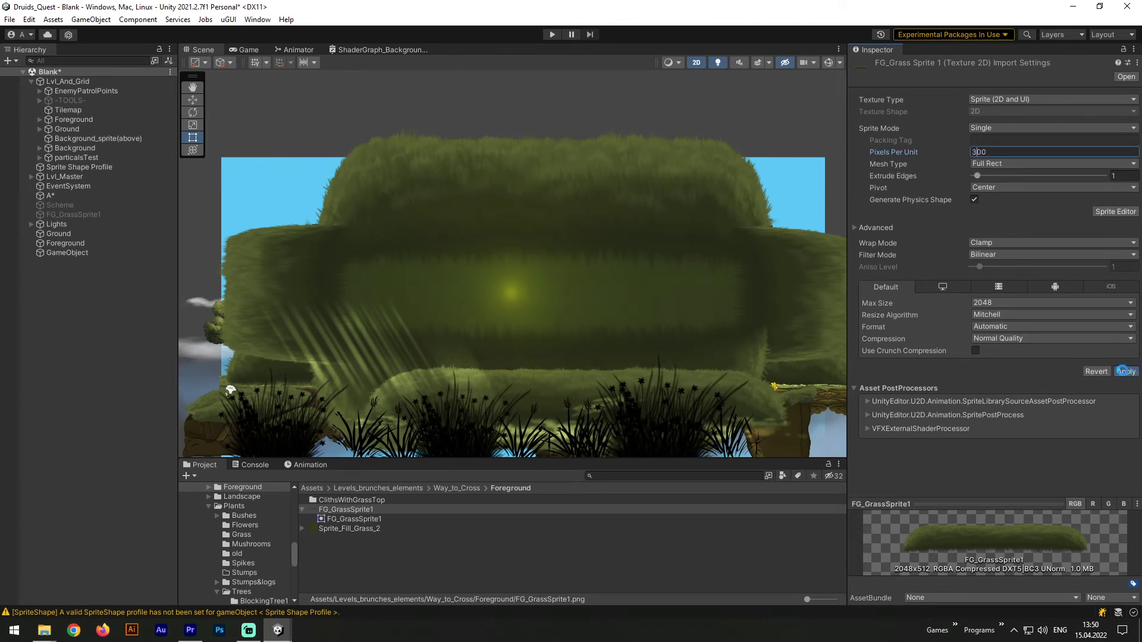
left_click(1124, 371)
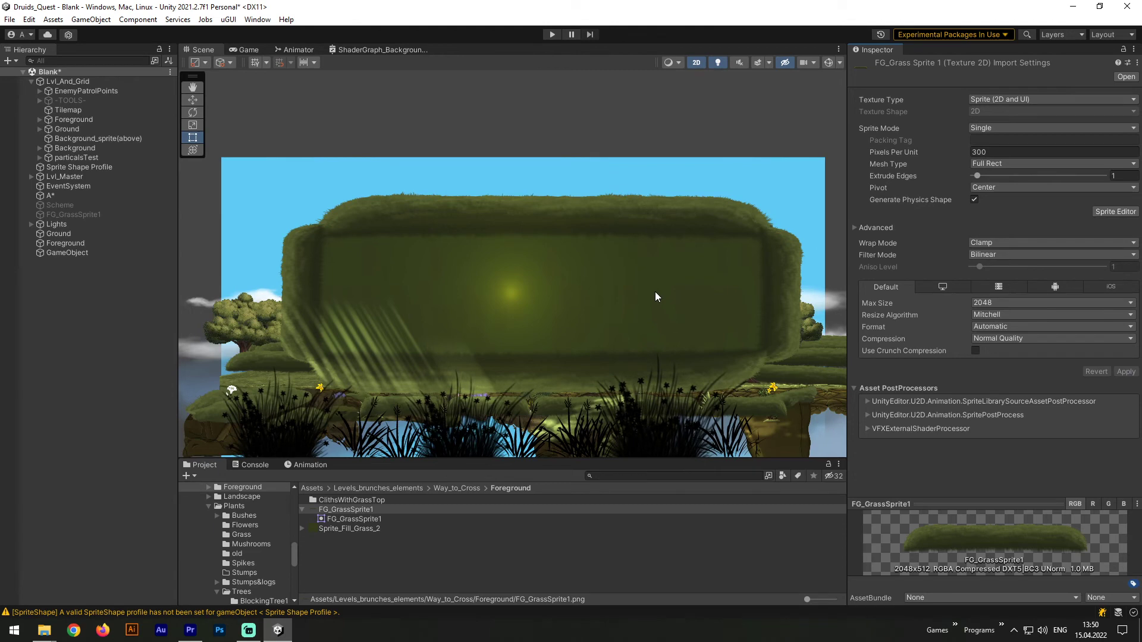
scroll(655, 291, "up", 2)
scroll(627, 297, "up", 2)
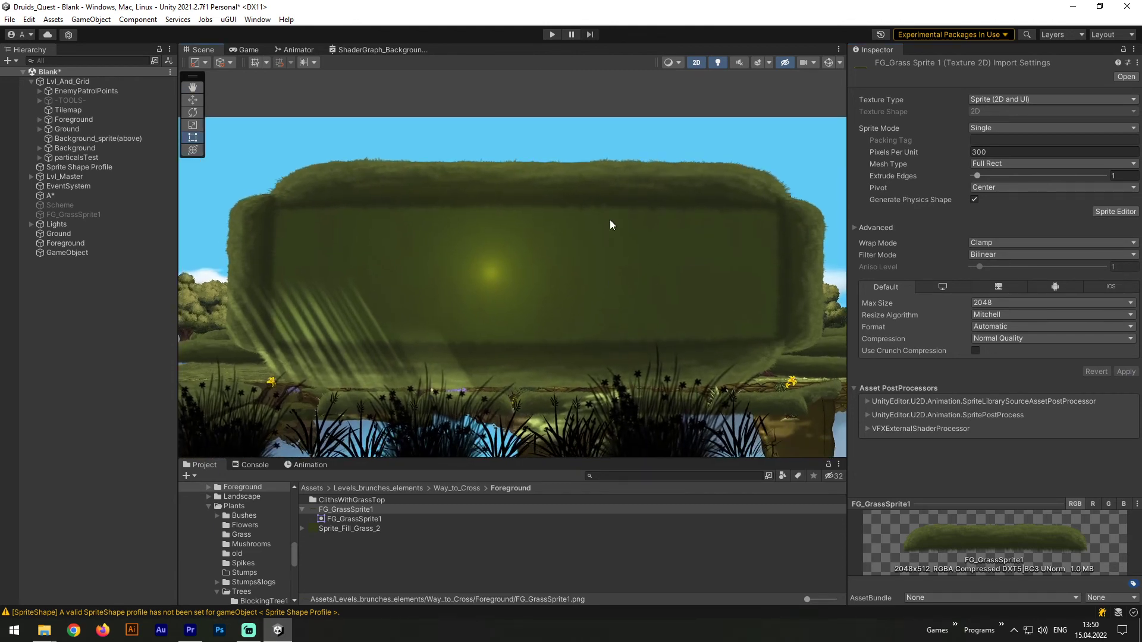
- Edit the grass shape's spline and add a control point midway along its right edge
left_click(81, 167)
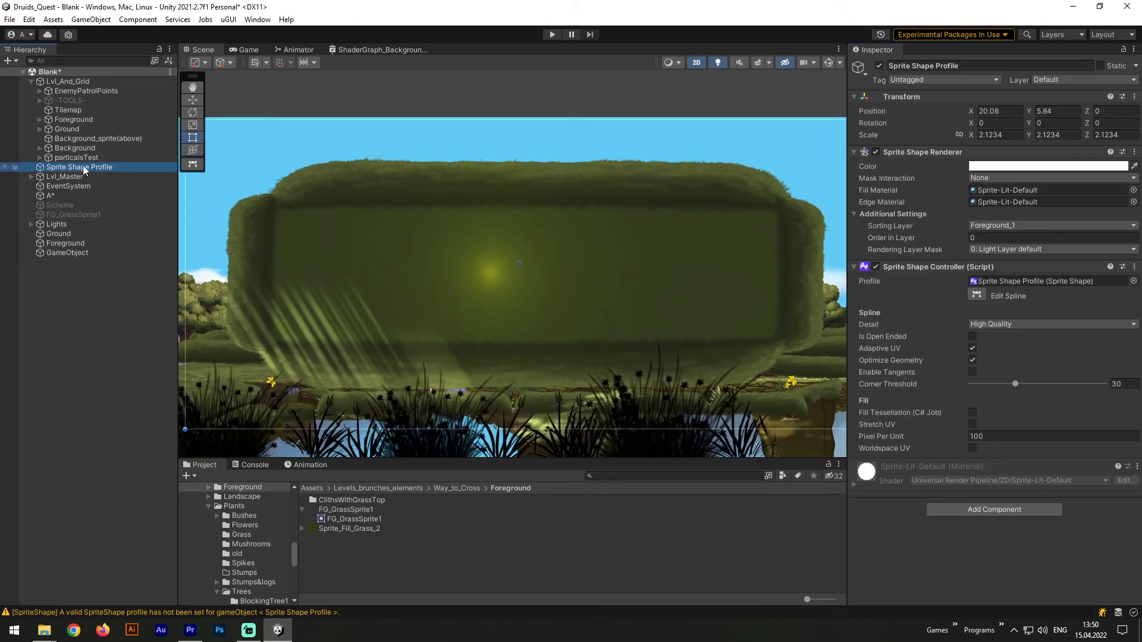
left_click(976, 295)
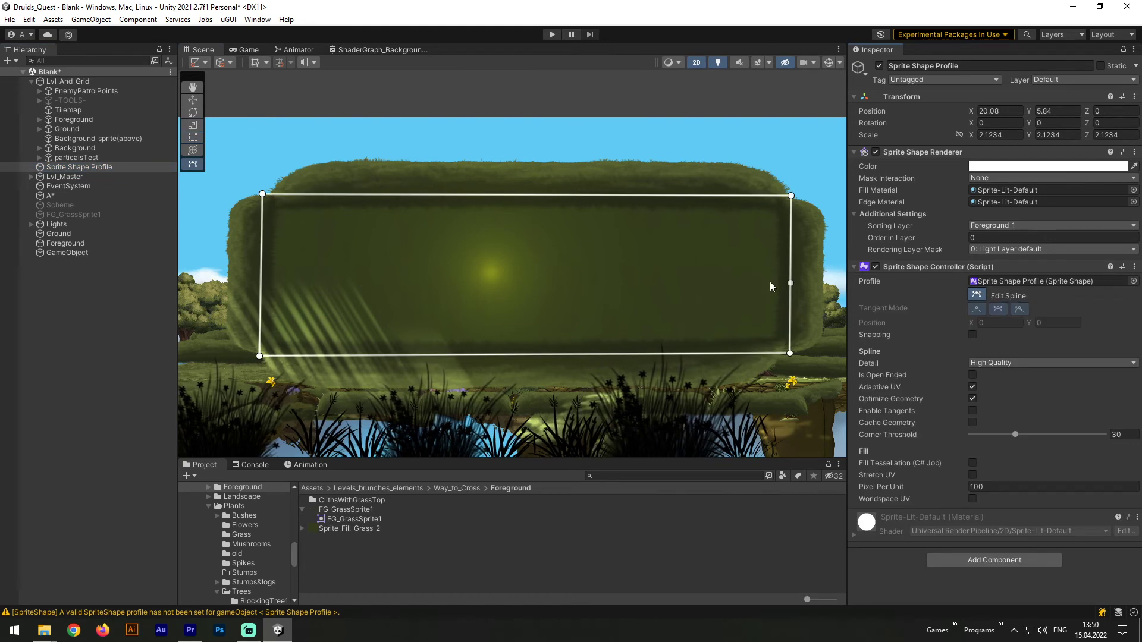
left_click(790, 271)
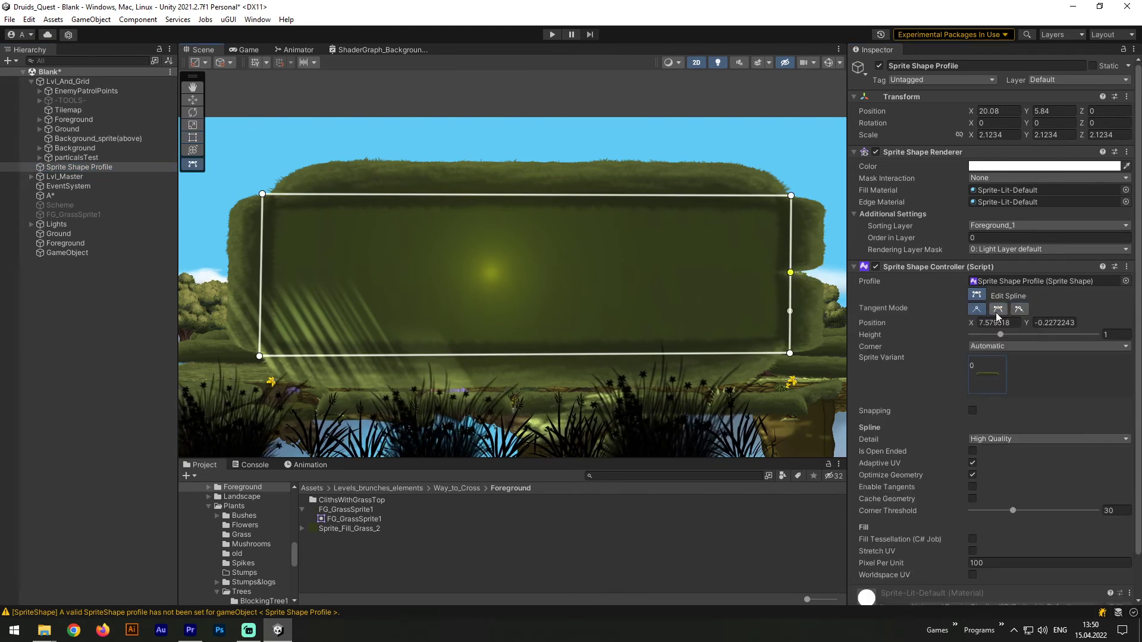
- Give the new right-edge point curve tangents and pull its lower handle outward to bow the segment below it
left_click(997, 310)
mouse_move(795, 276)
left_mouse_down()
mouse_move(853, 277)
mouse_move(808, 280)
left_mouse_up()
left_click(976, 309)
left_click(997, 308)
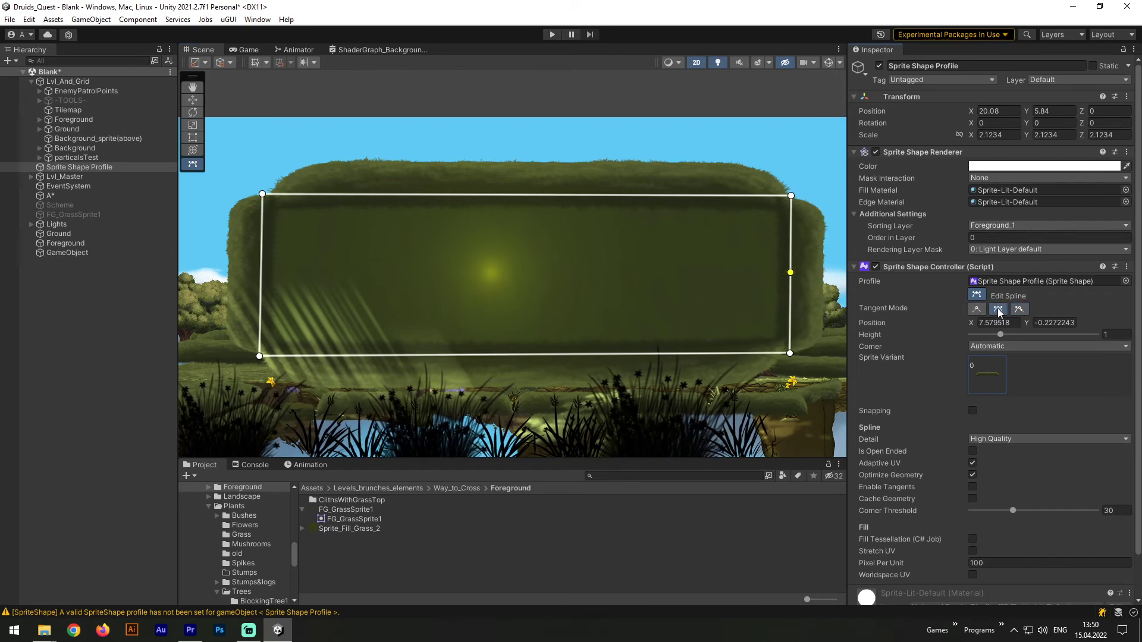
left_click_drag(790, 273, 808, 297)
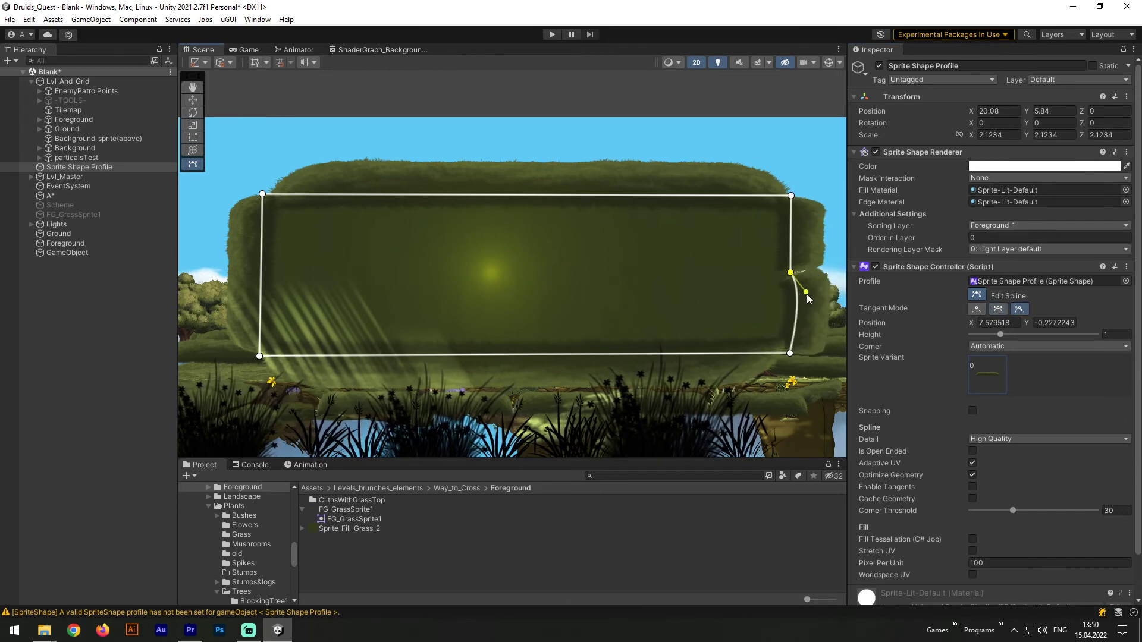
scroll(811, 299, "up", 2)
middle_click_drag(767, 294, 576, 293)
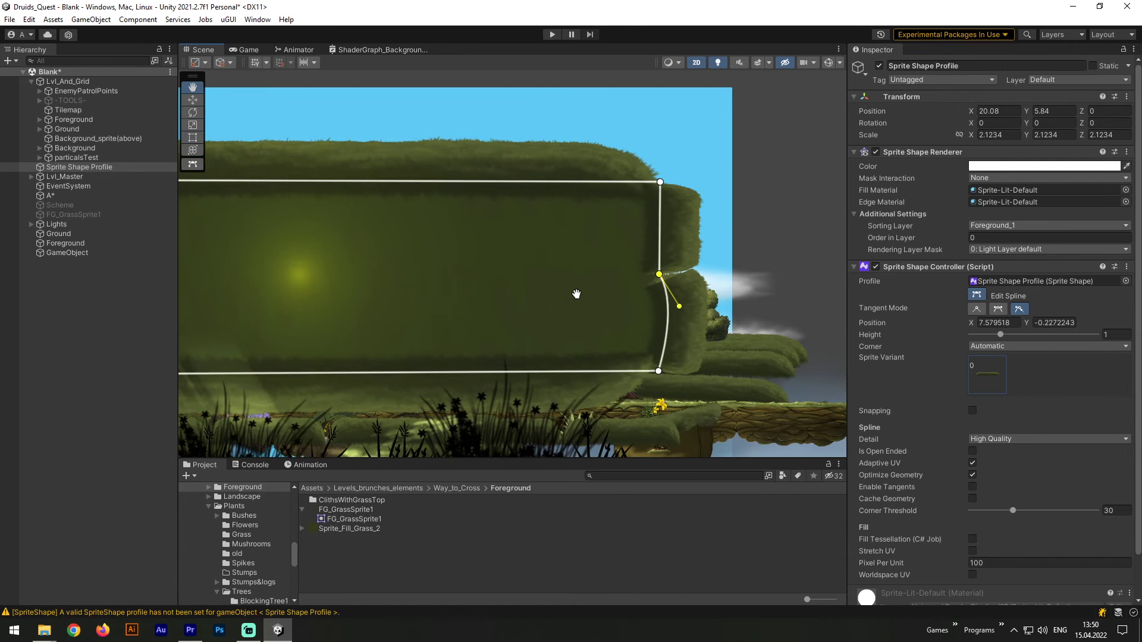